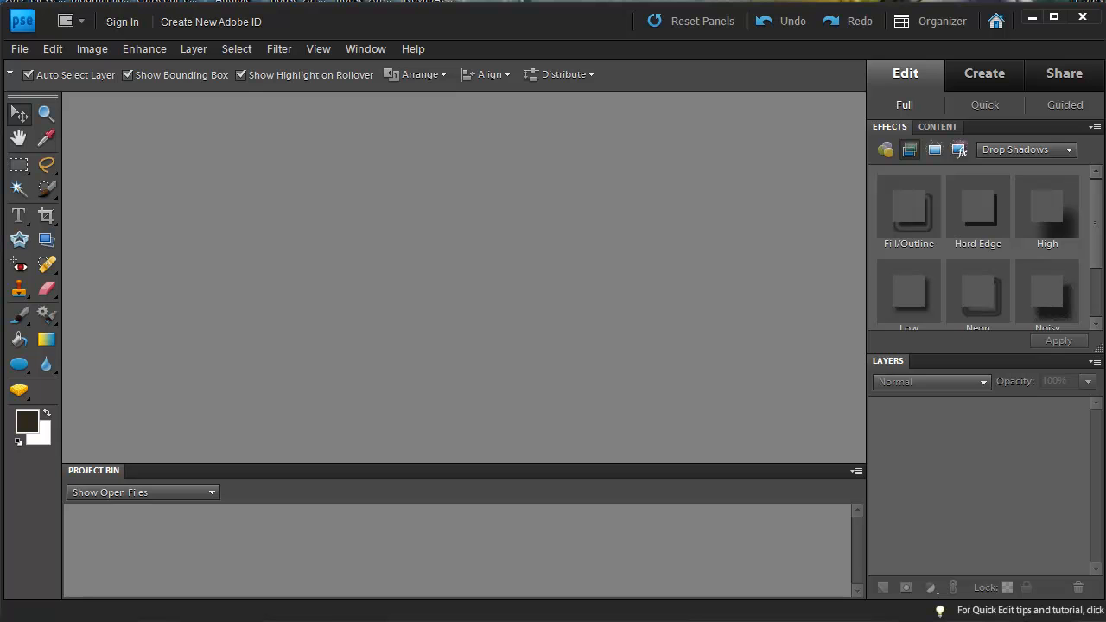
Create a blank 12 x 12 inch file at 300 pixels/inch in RGB Color with a white background
left_click(20, 49)
mouse_move(213, 67)
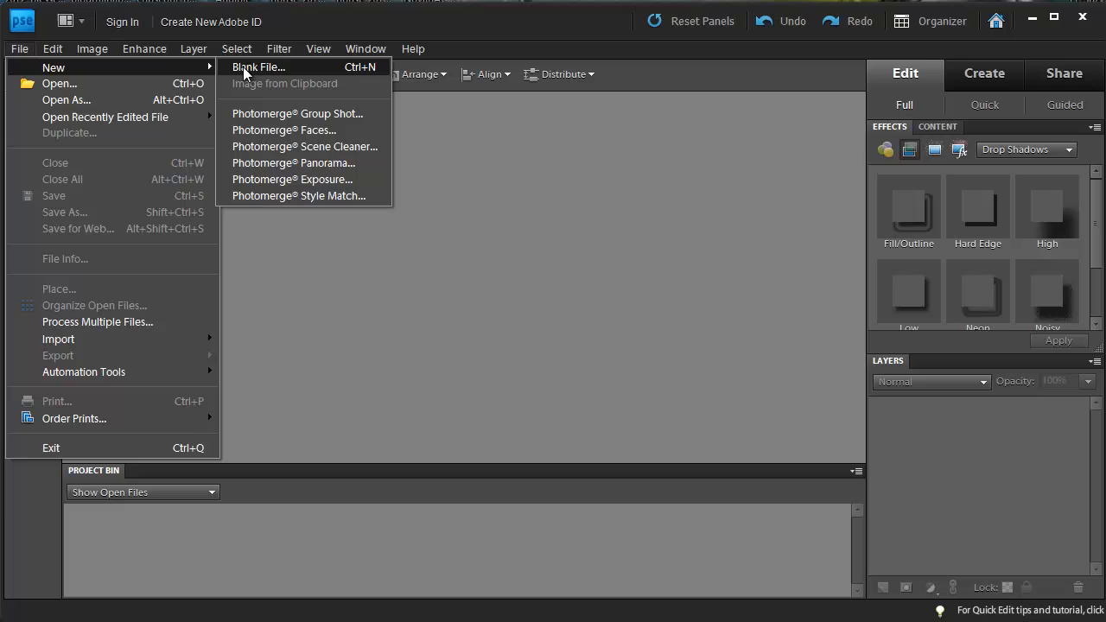
left_click(376, 67)
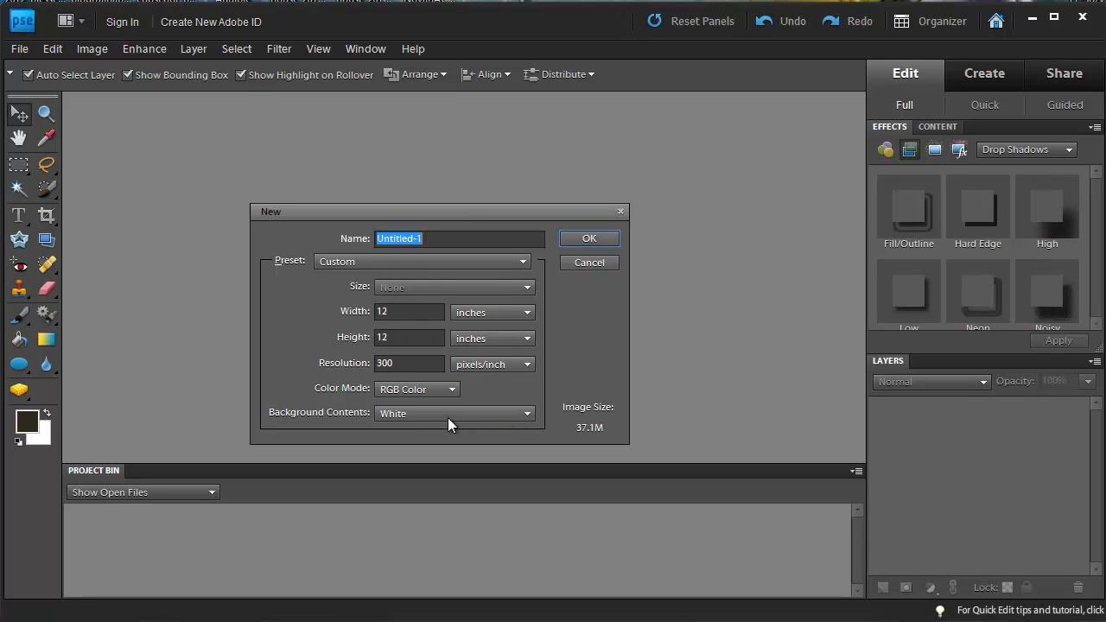
left_click(593, 239)
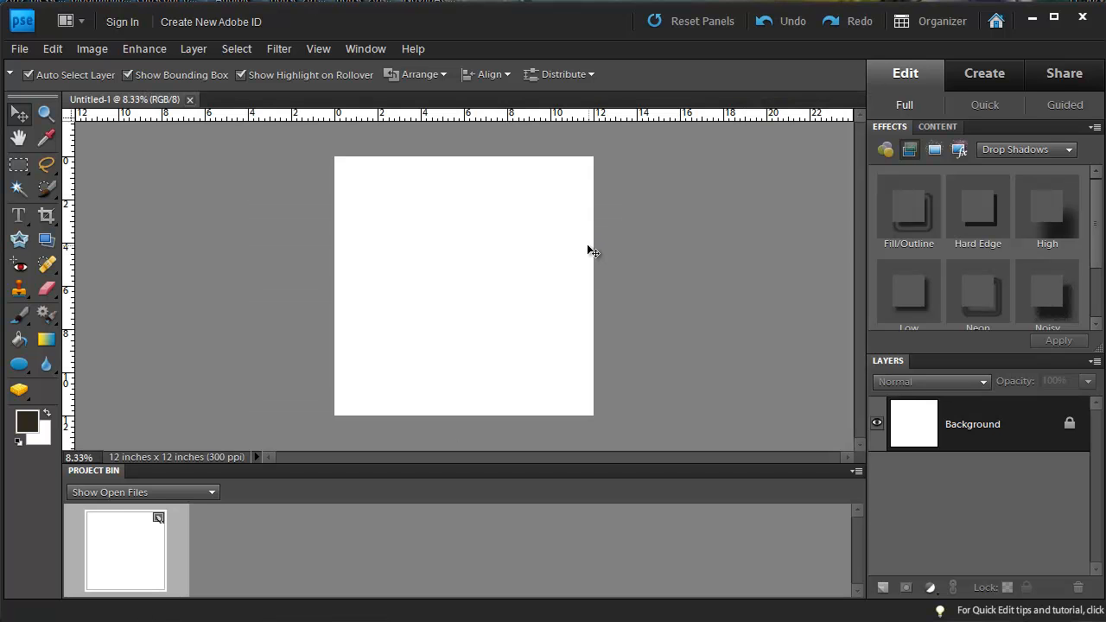
Convert the Background to a regular layer and hide it, with a new blank layer added above
double_click(973, 429)
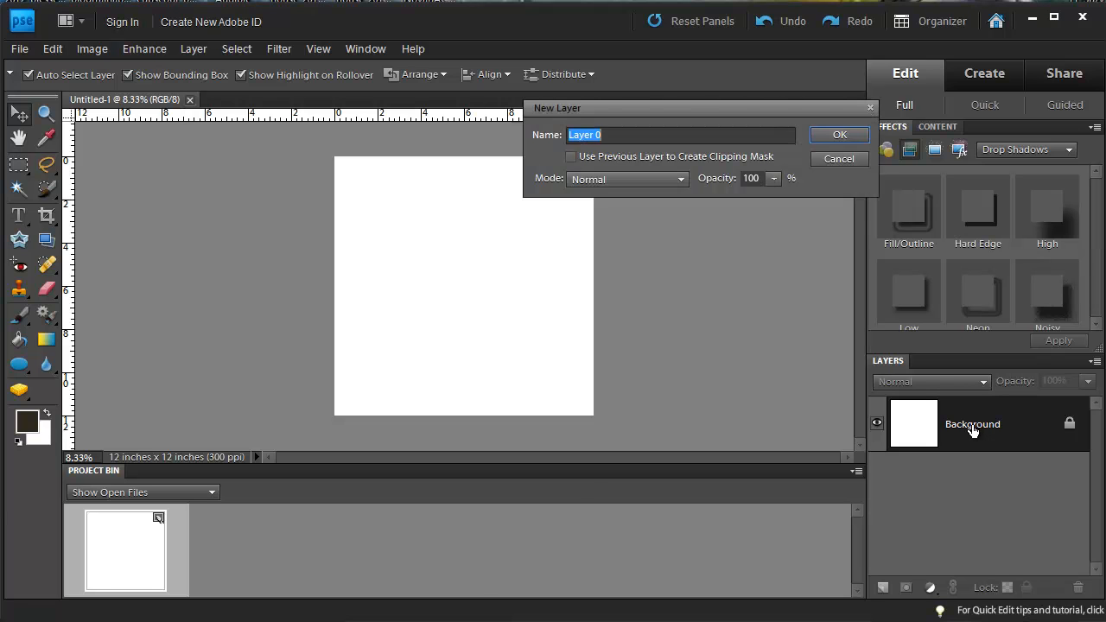
left_click(832, 136)
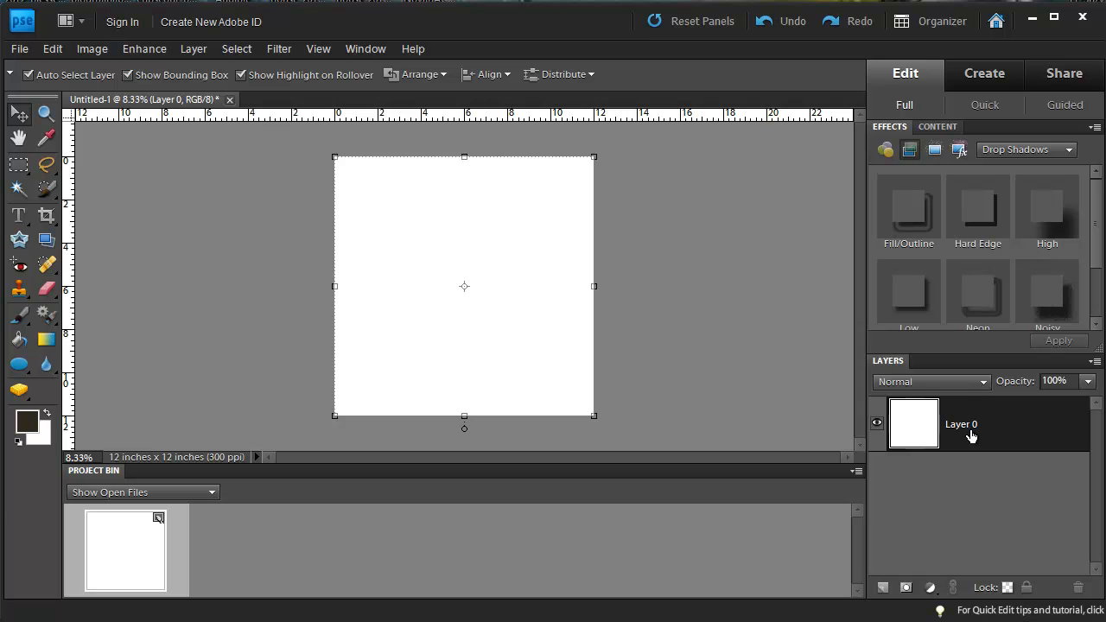
left_click(876, 423)
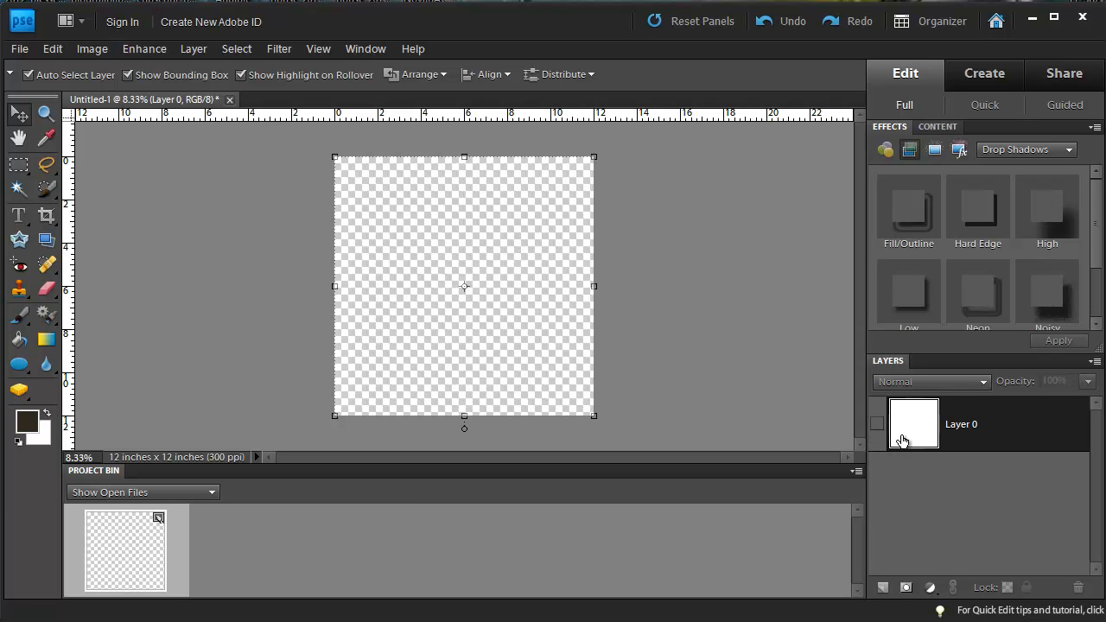
left_click(883, 587)
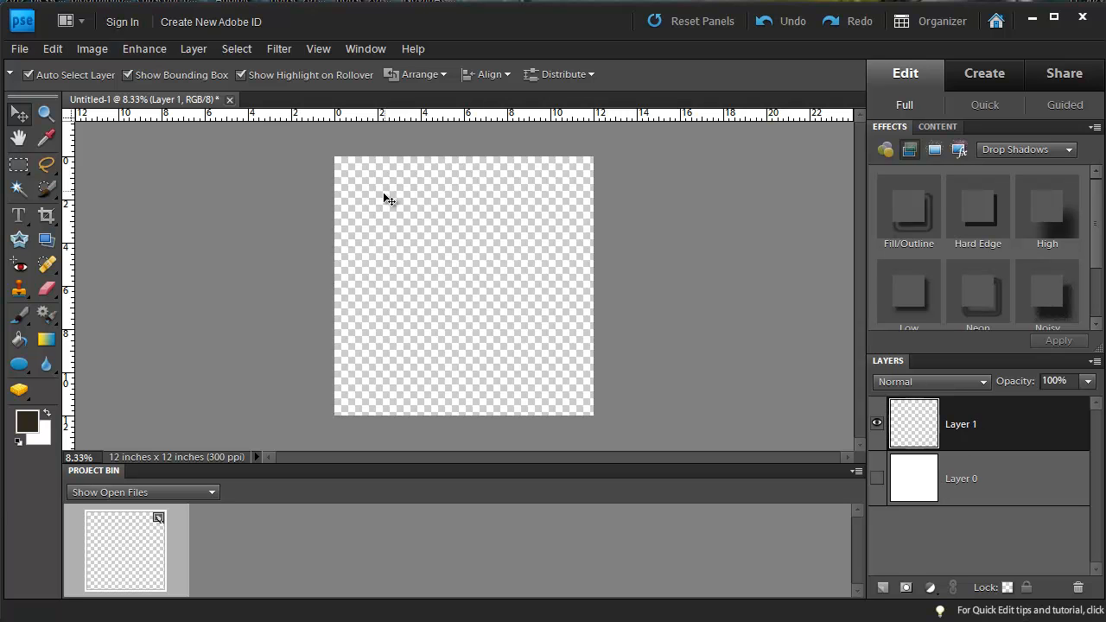
Show the grid over the canvas and enable snapping to the grid
left_click(320, 49)
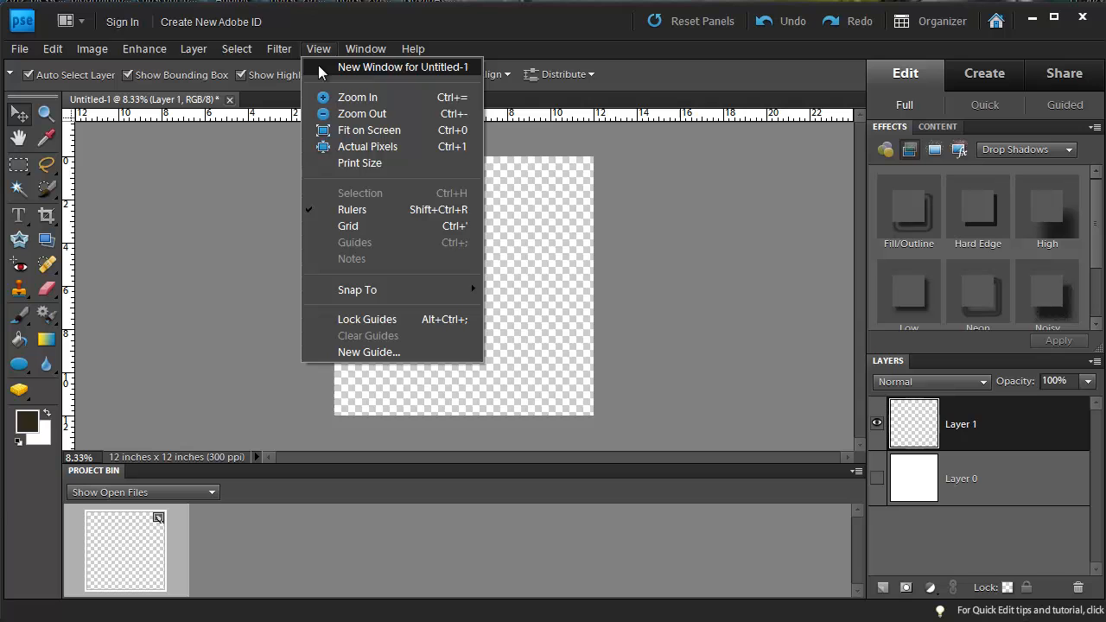
left_click(379, 225)
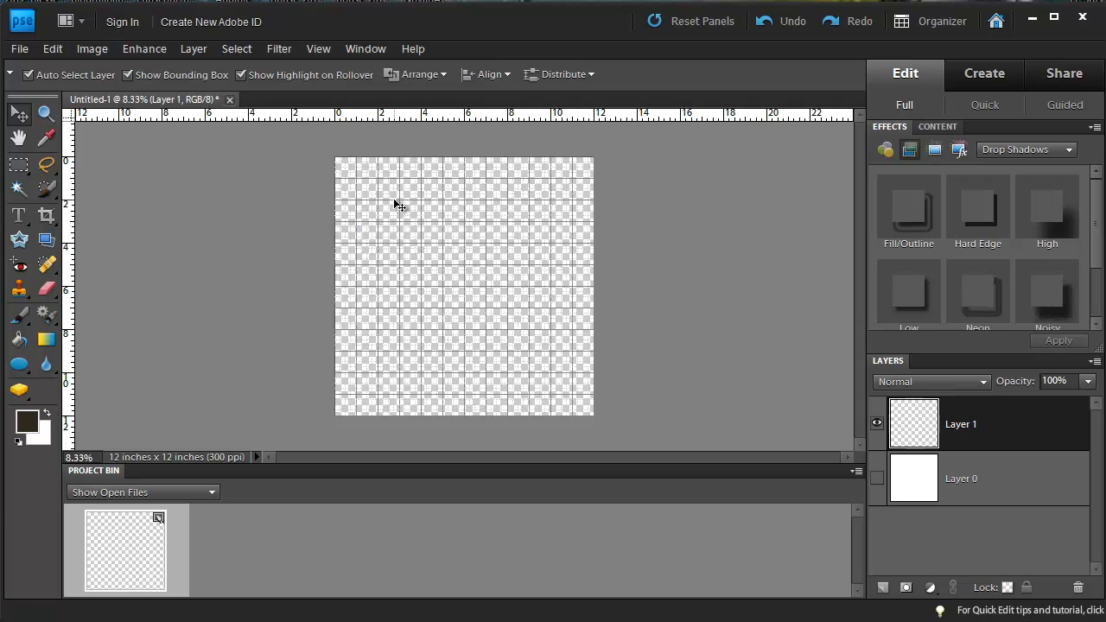
left_click(320, 49)
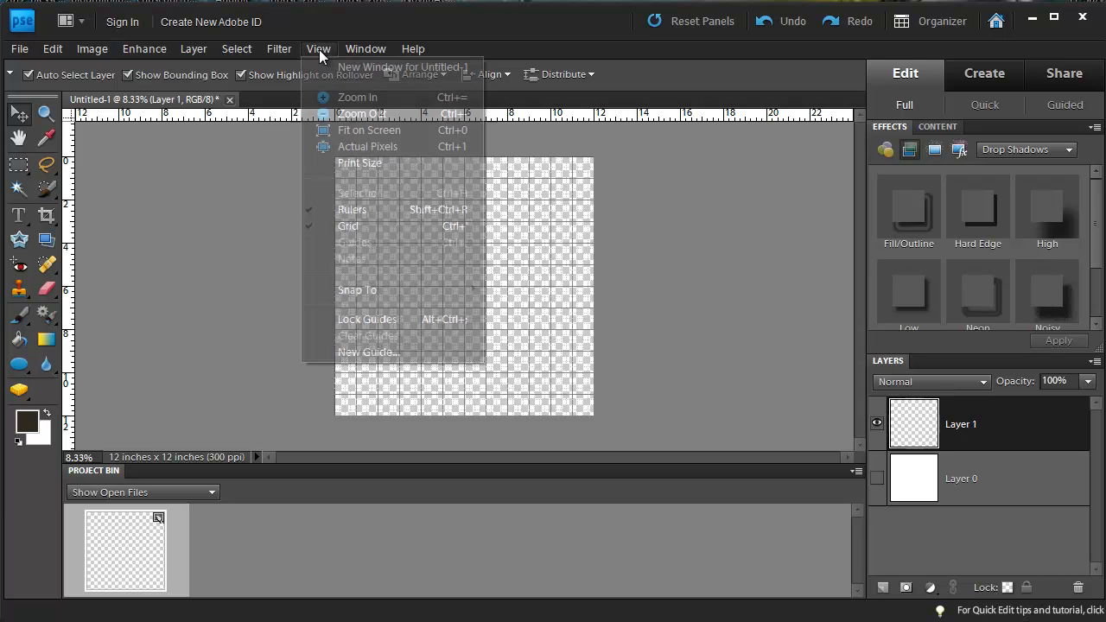
mouse_move(358, 290)
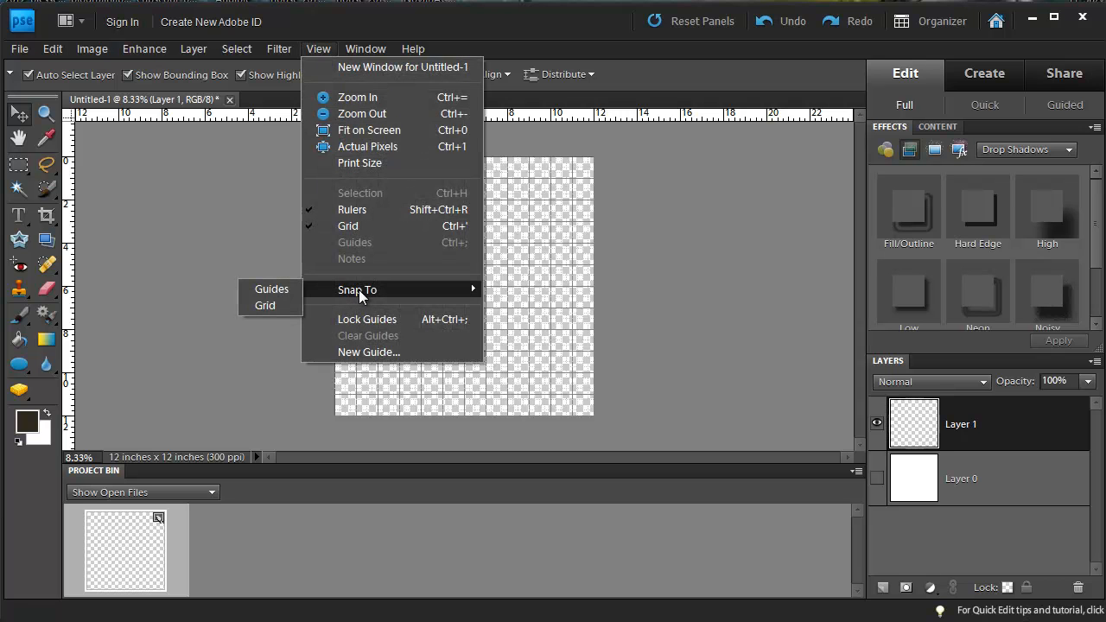
left_click(273, 306)
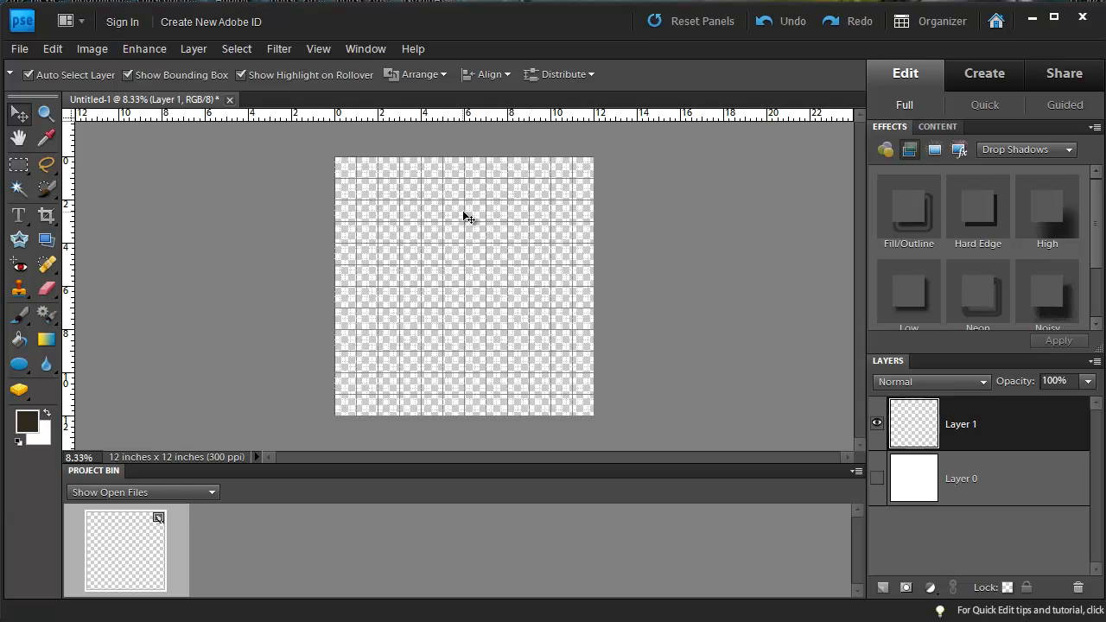
Check the gridline spacing and subdivisions in the Guides & Grid preferences
left_click(53, 49)
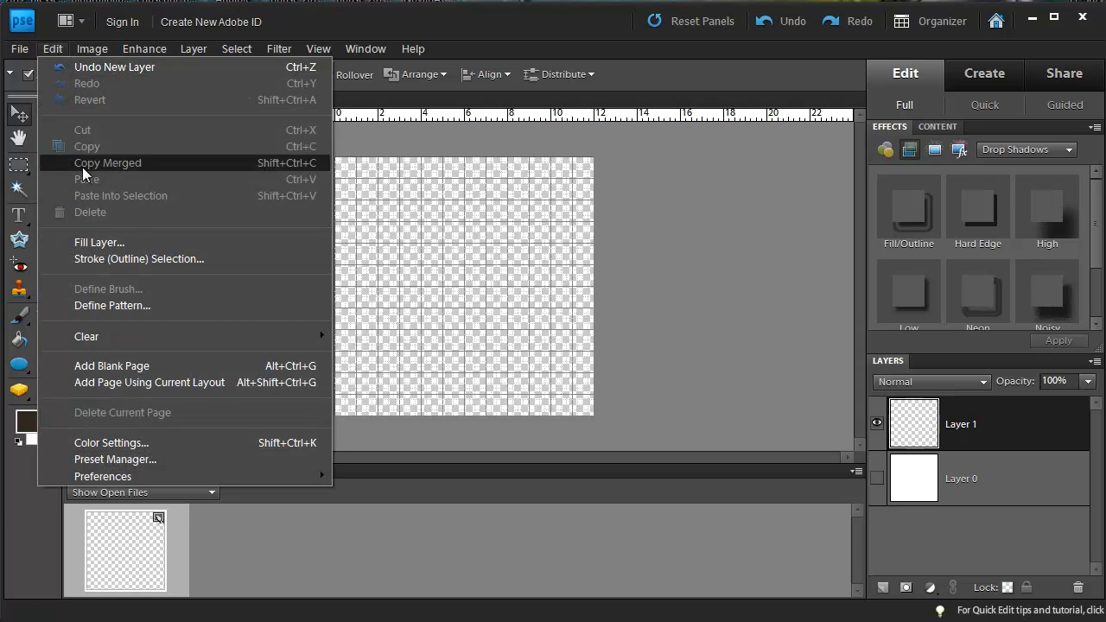
mouse_move(155, 477)
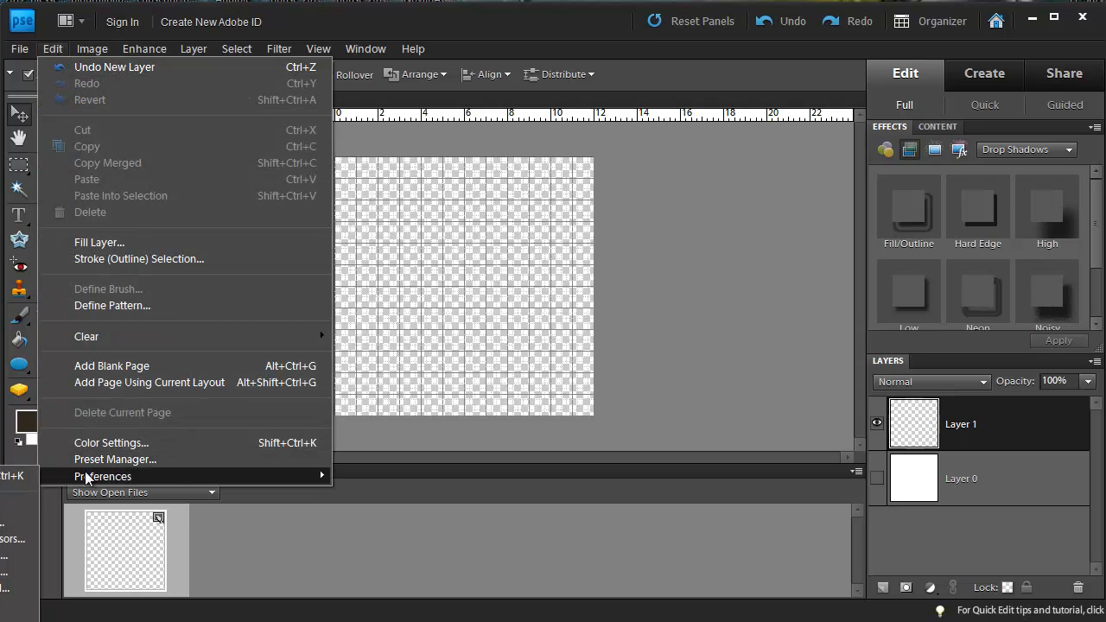
left_click(17, 475)
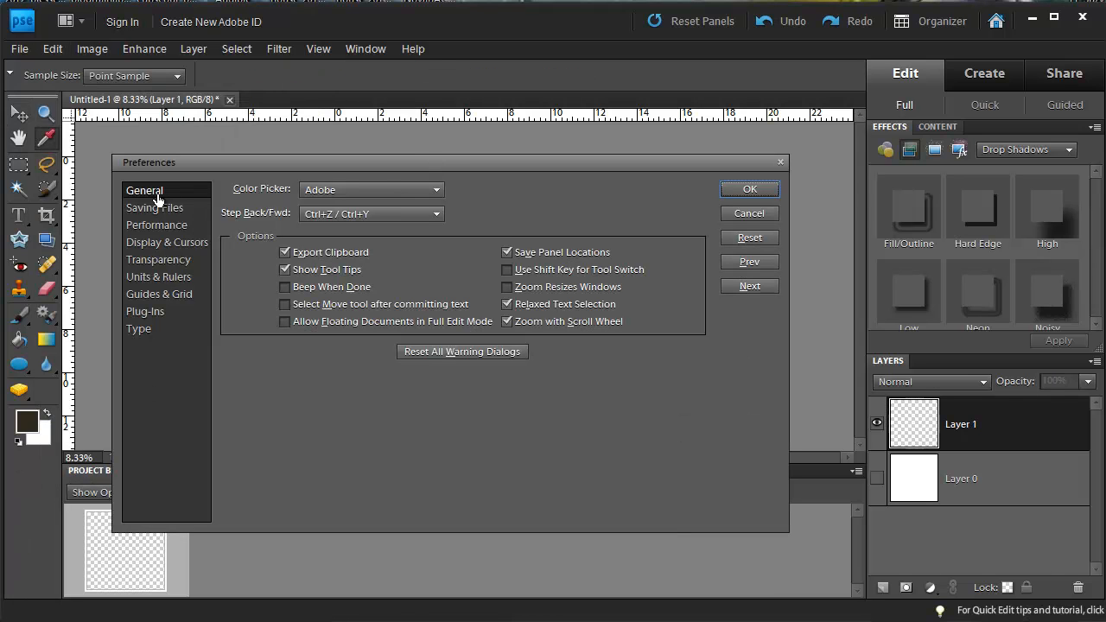
left_click(151, 297)
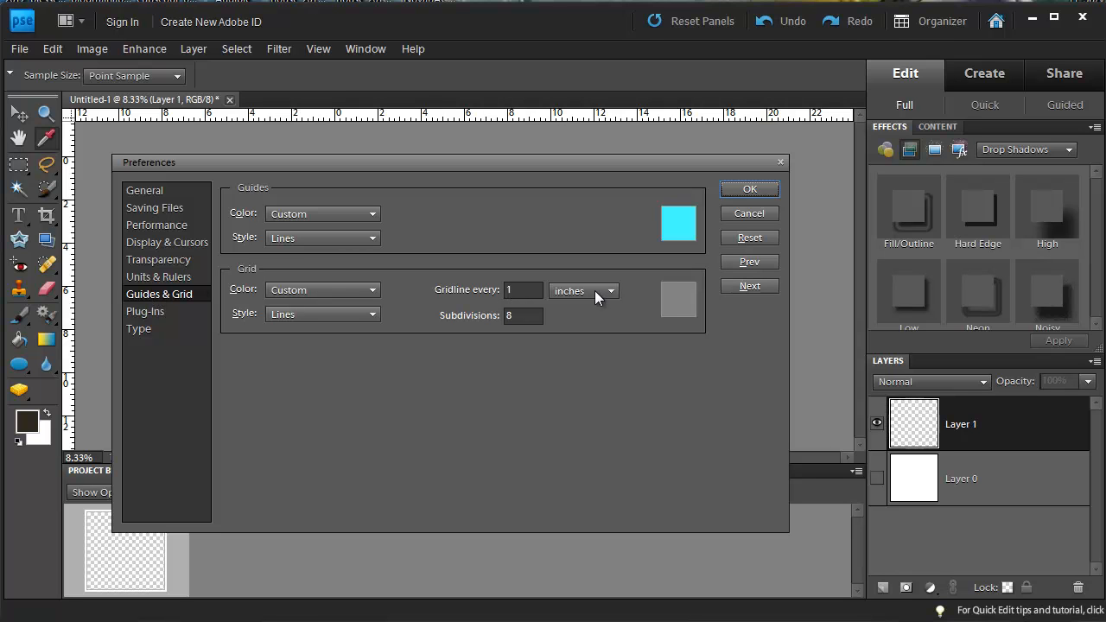
left_click(762, 190)
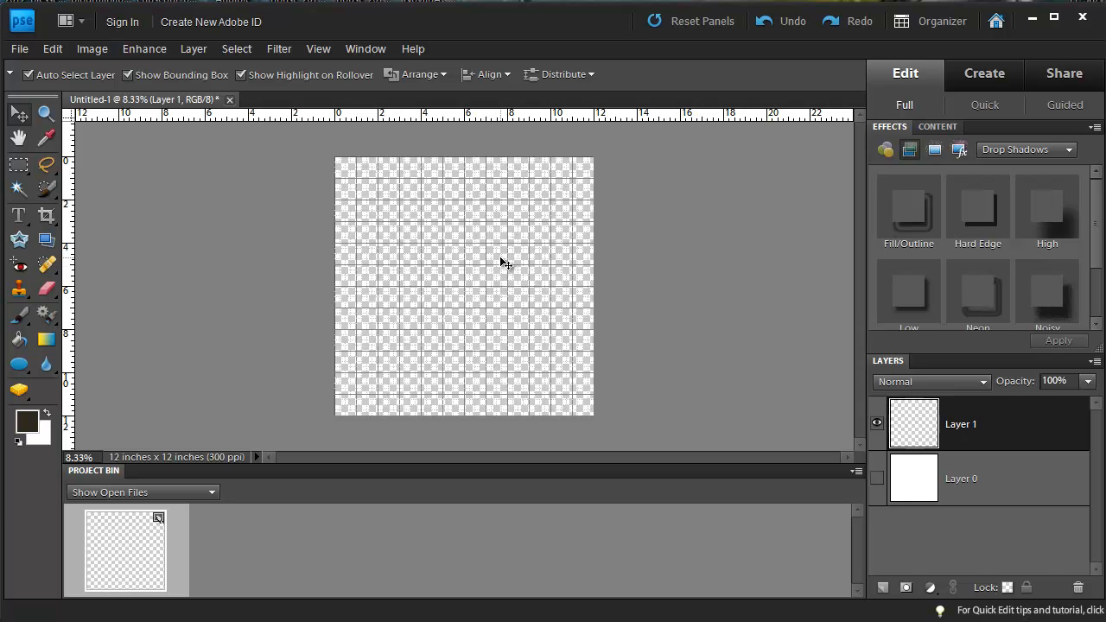
Draw a dark circle about 1.1 inches wide with the Ellipse tool, starting 3 inches across and 5 inches down the canvas
key("ctrl+equal")
key("ctrl+equal")
key("ctrl+equal")
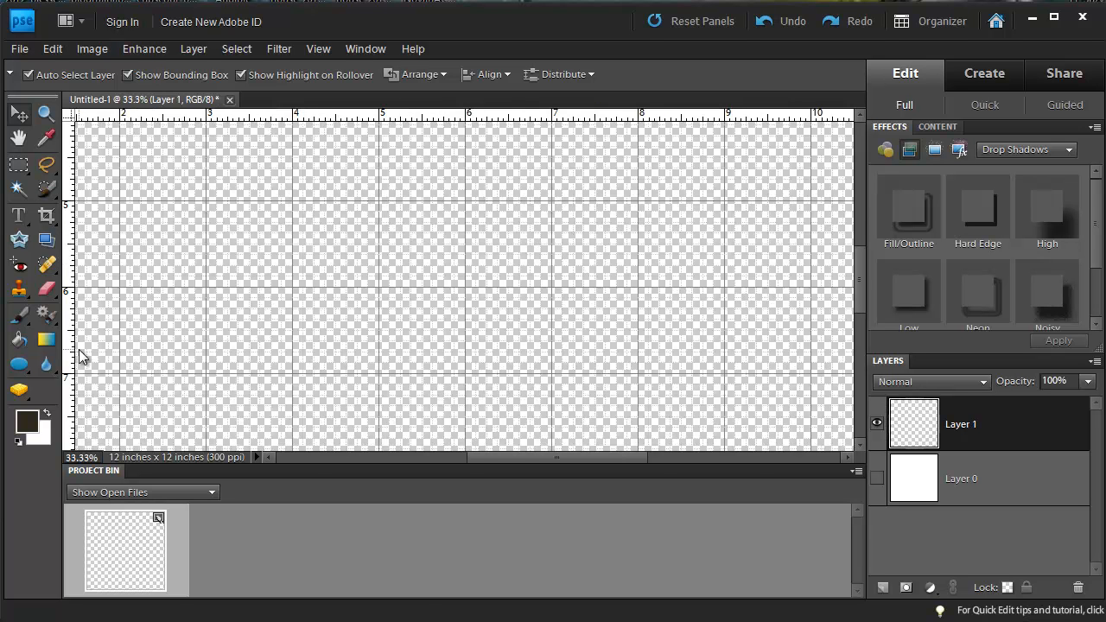
left_click(19, 364)
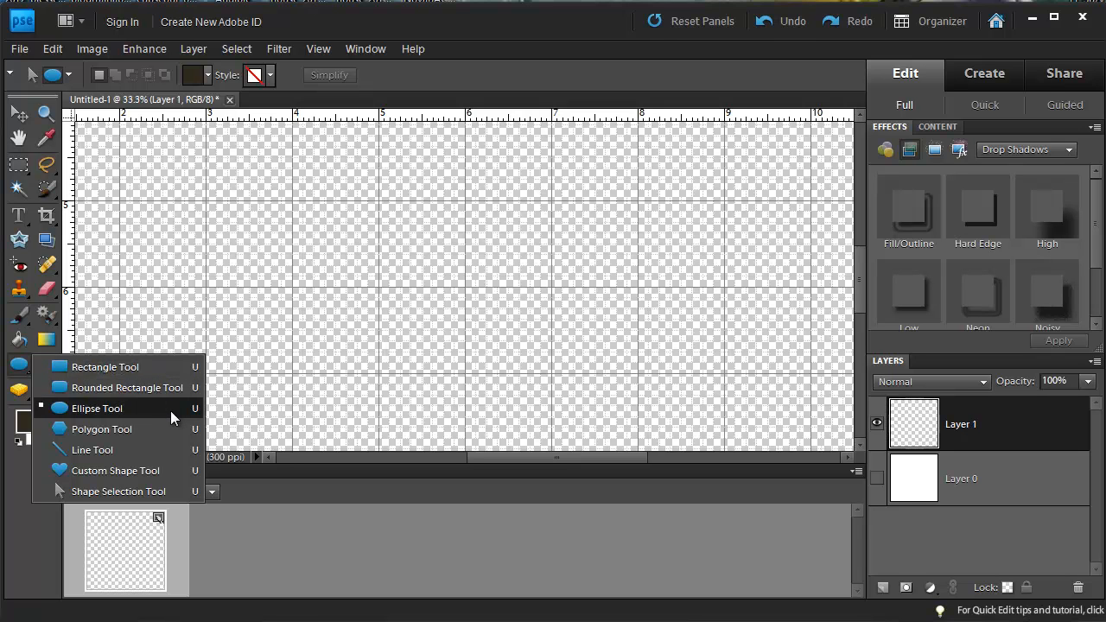
left_click(170, 410)
left_click_drag(205, 203, 291, 319)
key("shift")
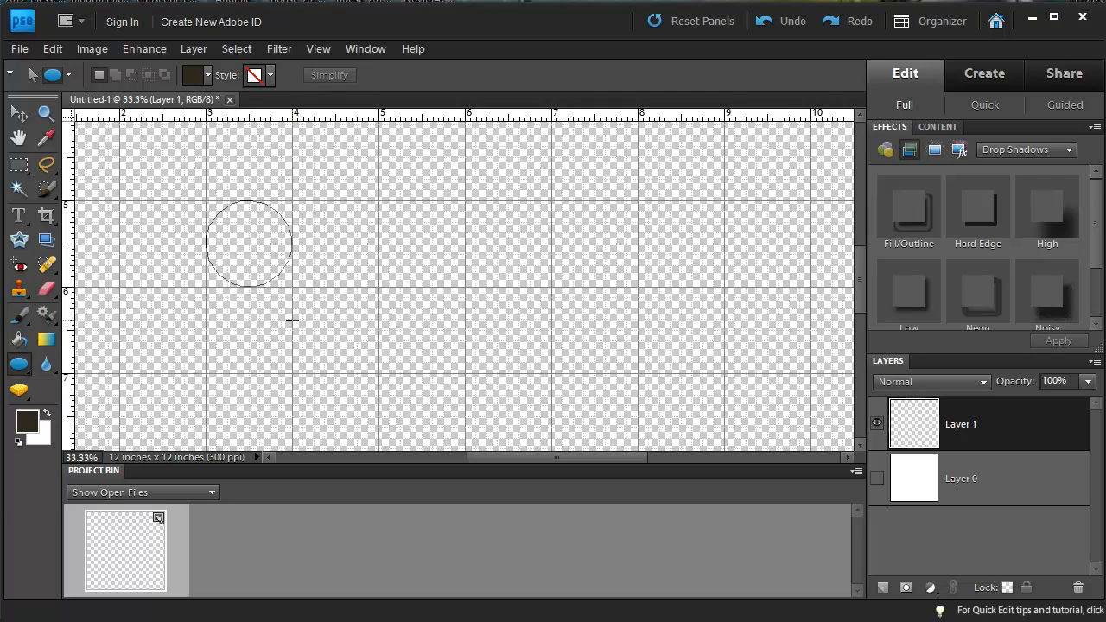
left_click_drag(295, 321, 303, 329)
left_click_drag(302, 328, 302, 329)
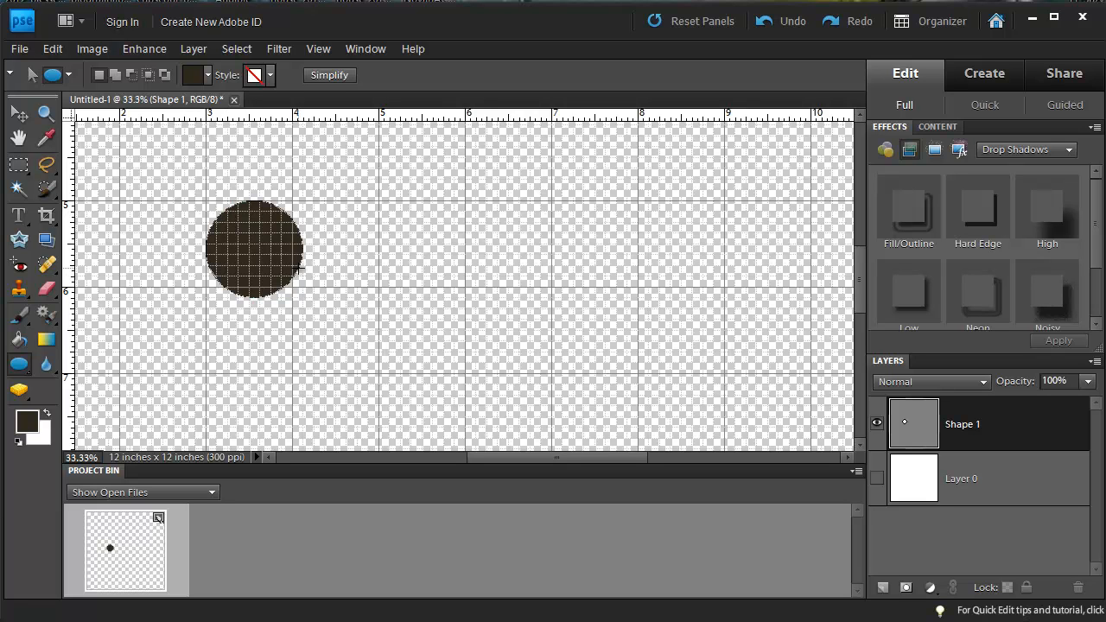
Simplify the circle's shape layer and place a duplicate of the circle to its right at the same height
left_click(21, 117)
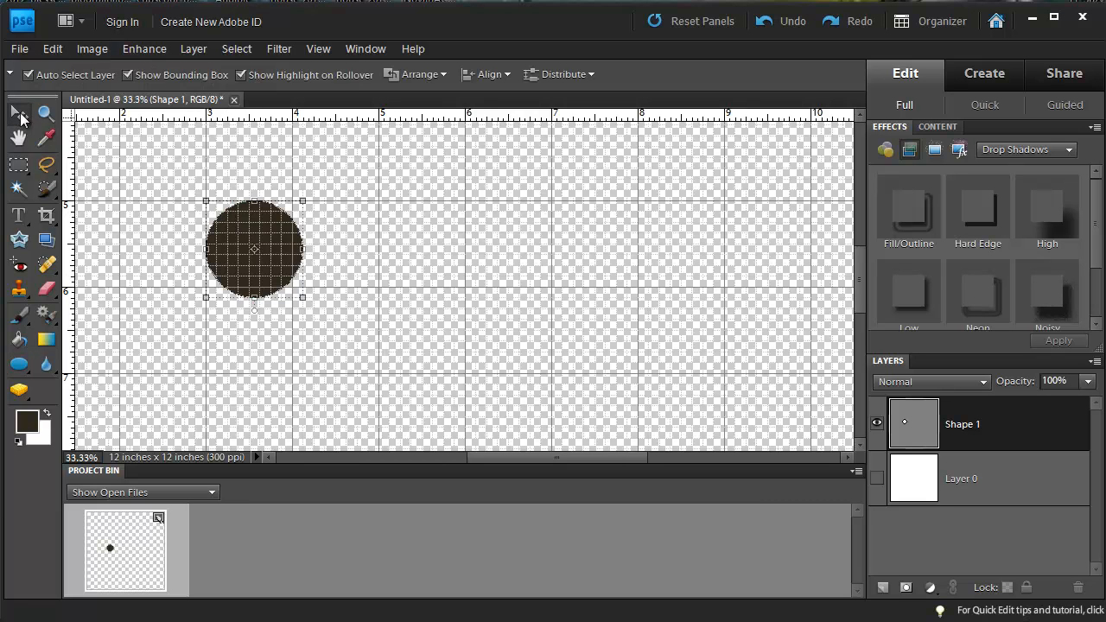
right_click(976, 424)
left_click(1007, 195)
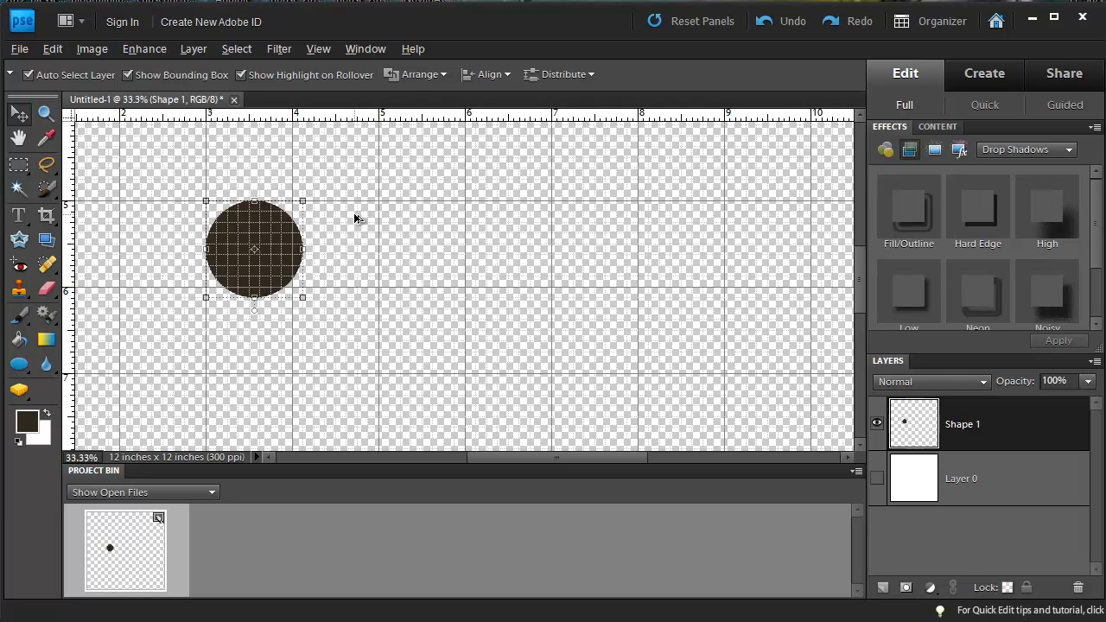
left_click_drag(261, 224, 403, 227)
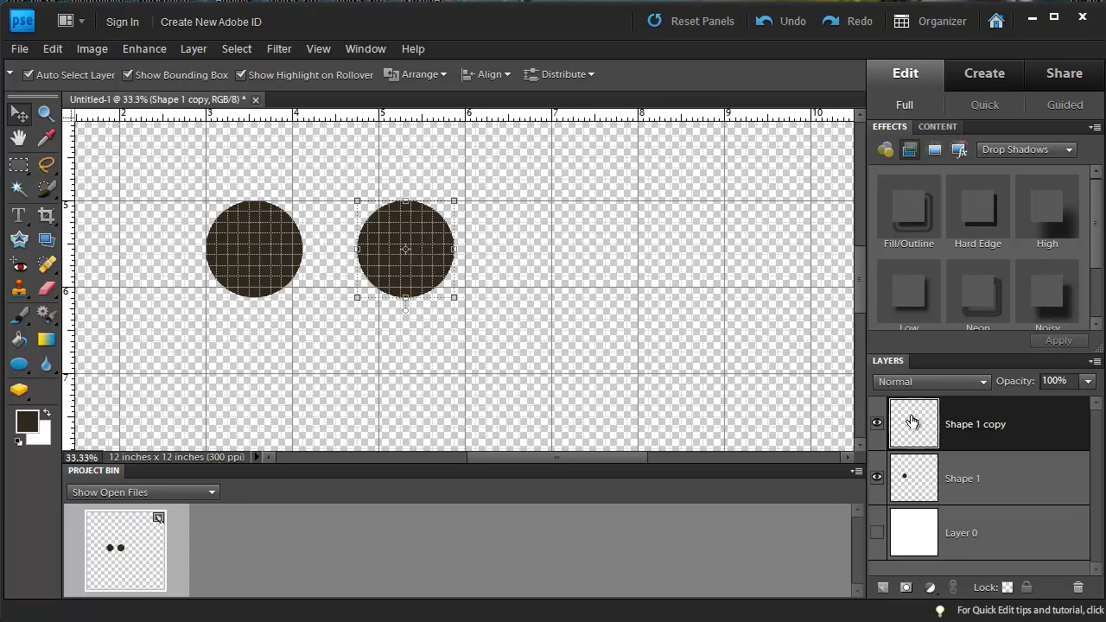
Make the white Layer 0 visible again beneath the two circles
key("ctrl+minus")
key("ctrl+minus")
key("ctrl+minus")
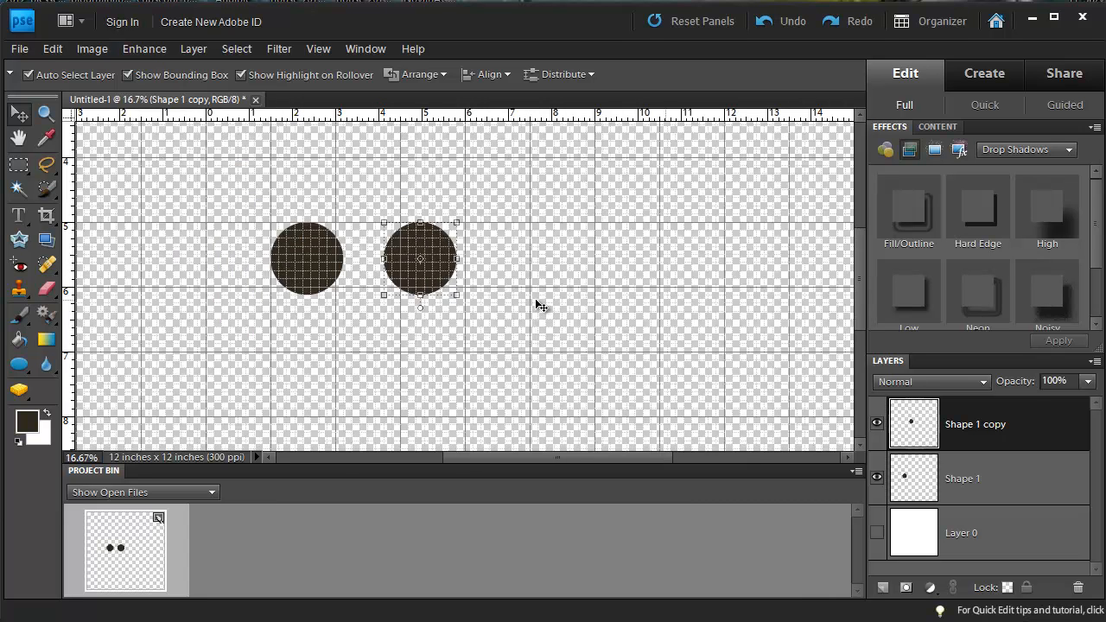
left_click(877, 532)
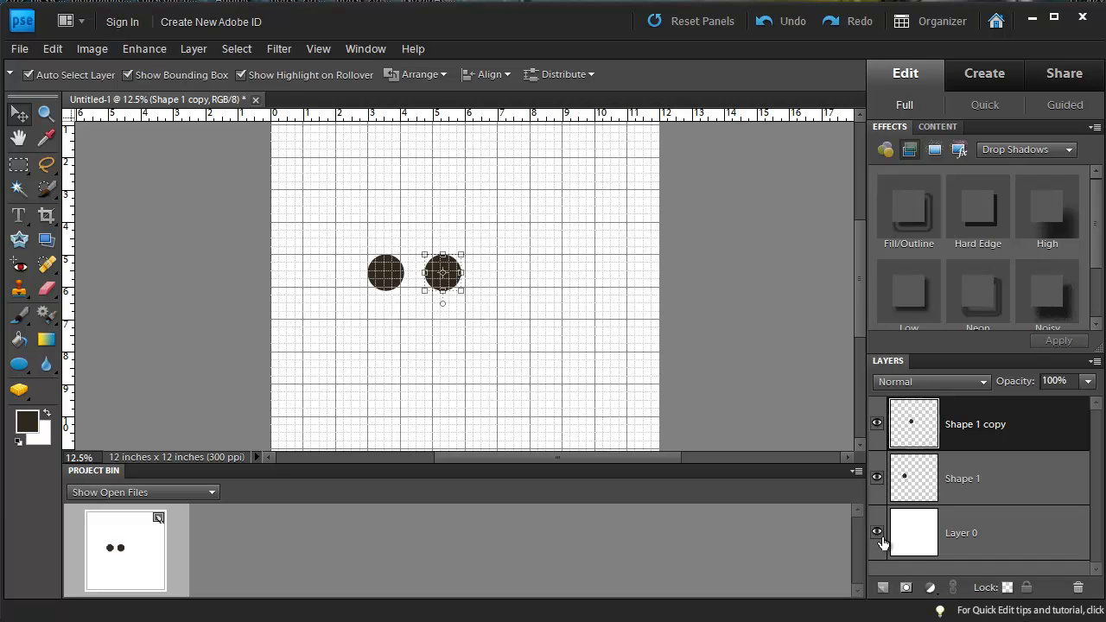
Align the Shape 1 circle with the left edge of Layer 0
left_click(981, 484)
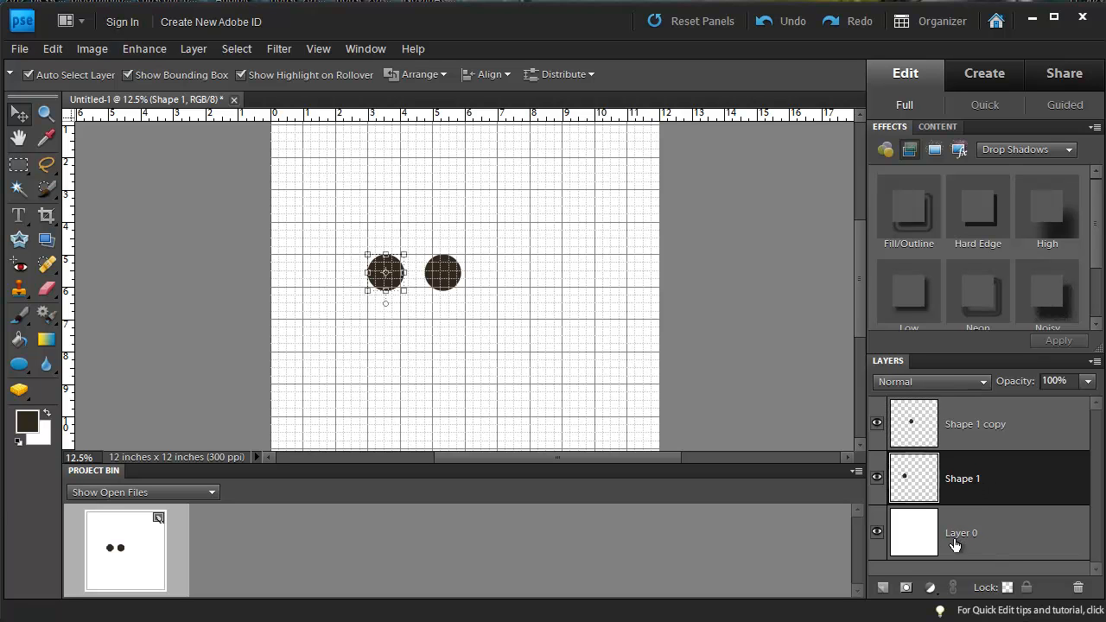
left_click(981, 537, "shift")
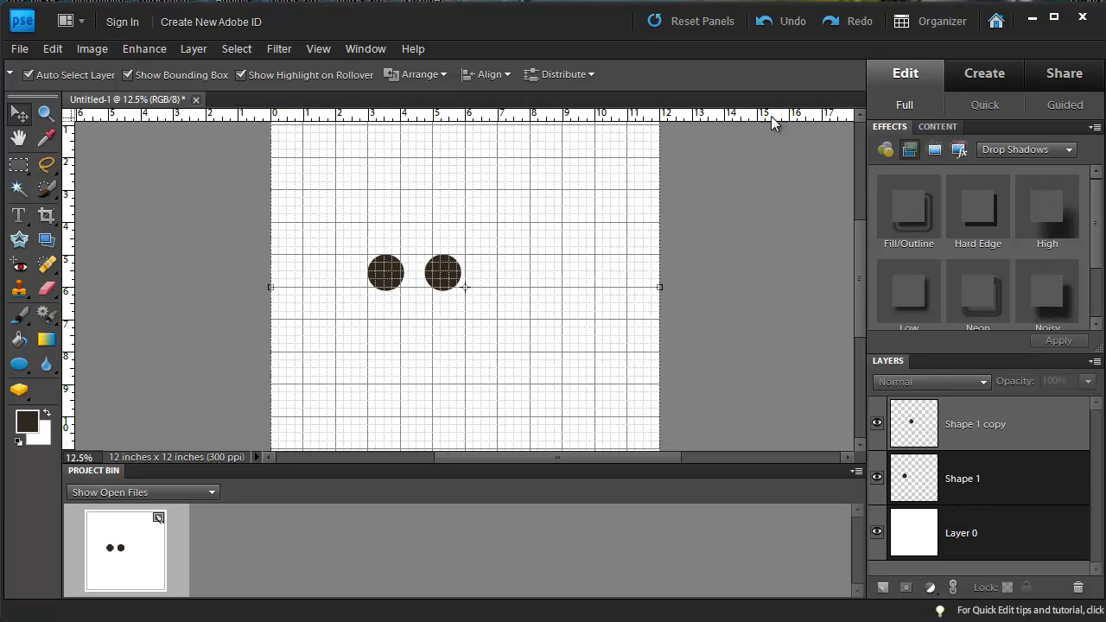
left_click(504, 75)
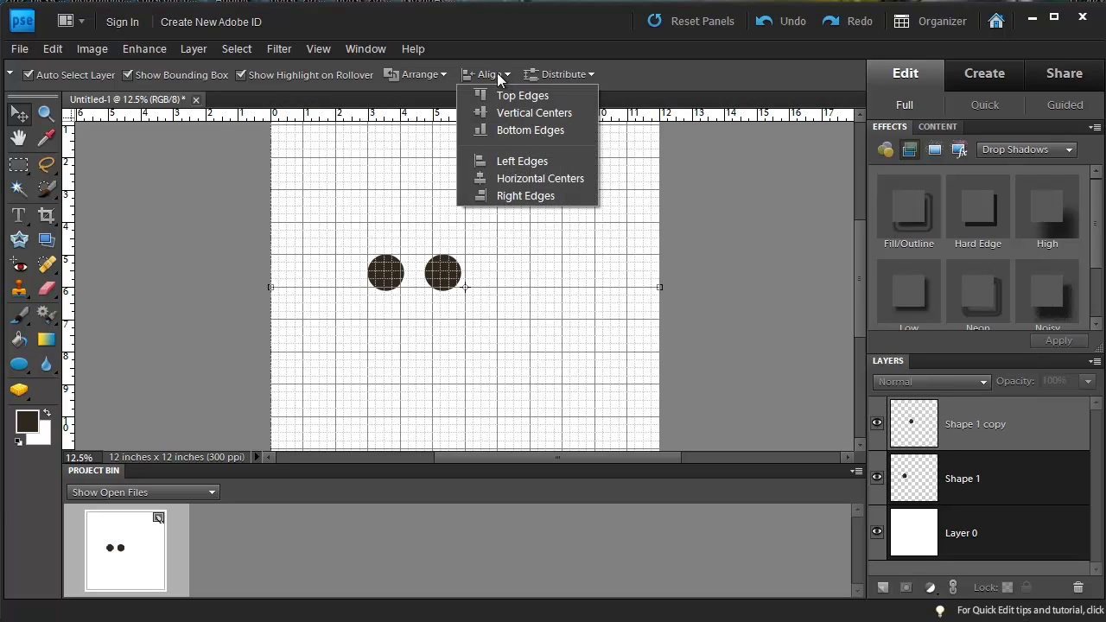
left_click(513, 161)
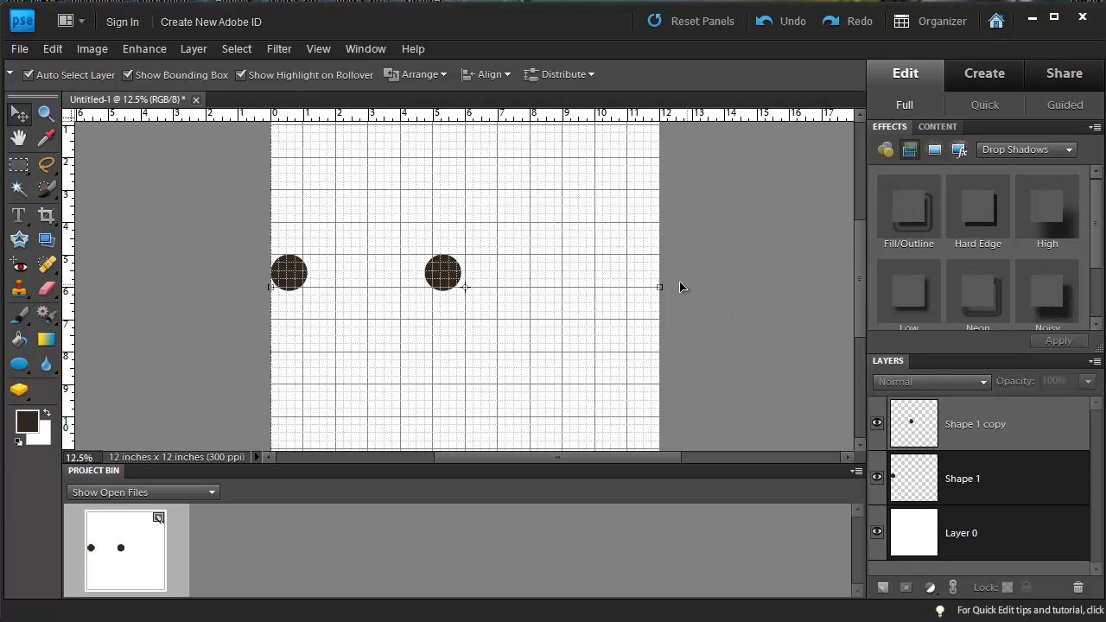
Align the Shape 1 copy circle with the right edge of Layer 0
left_click(985, 425)
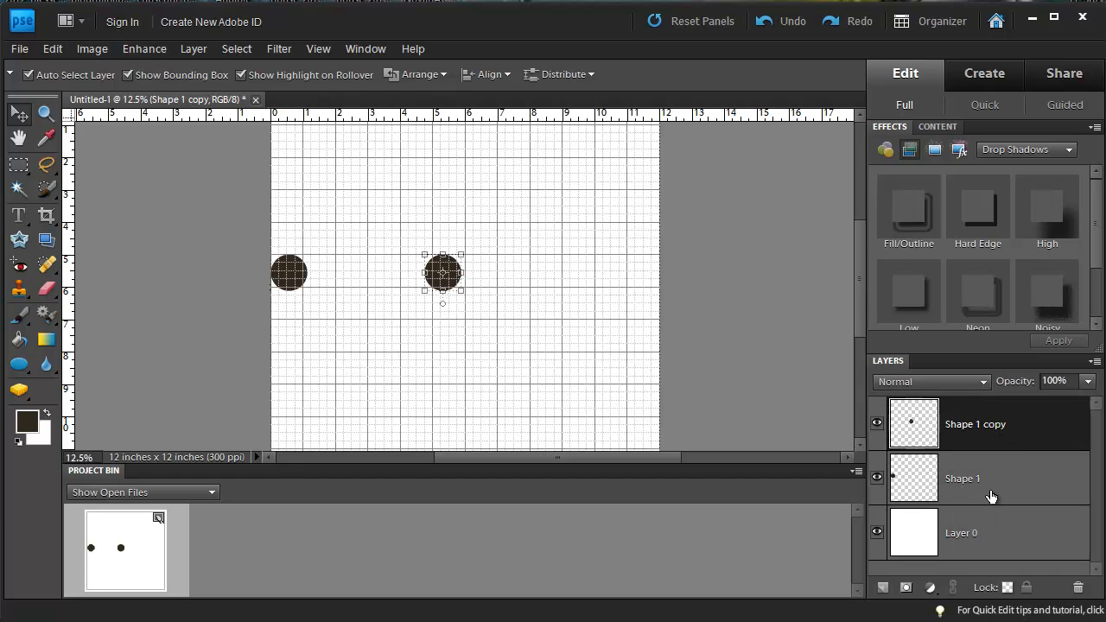
left_click(974, 535, "ctrl")
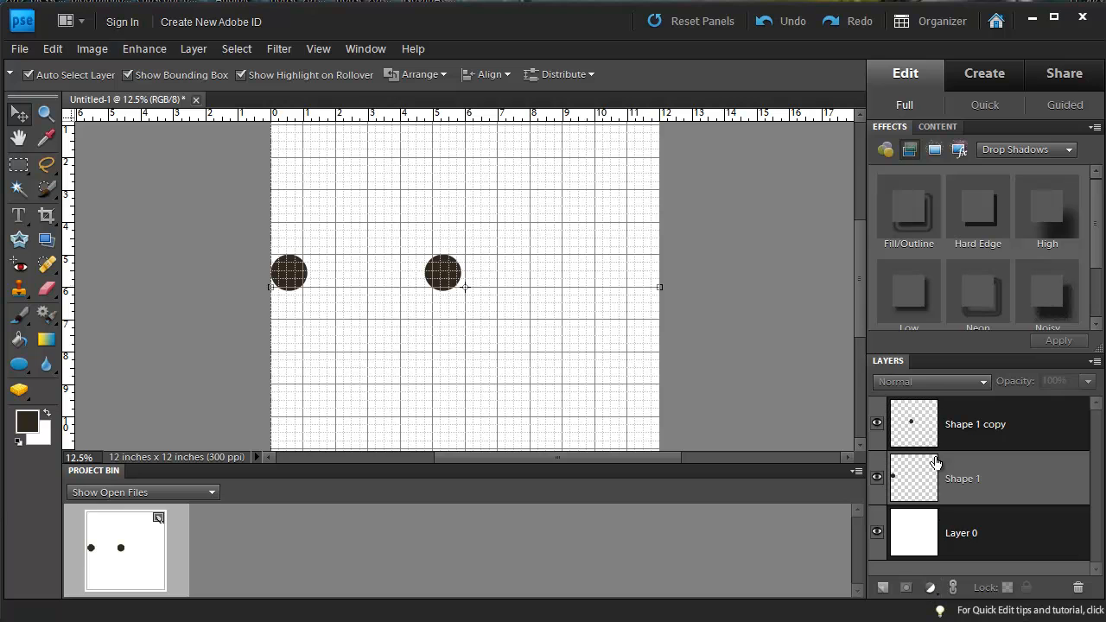
left_click(506, 76)
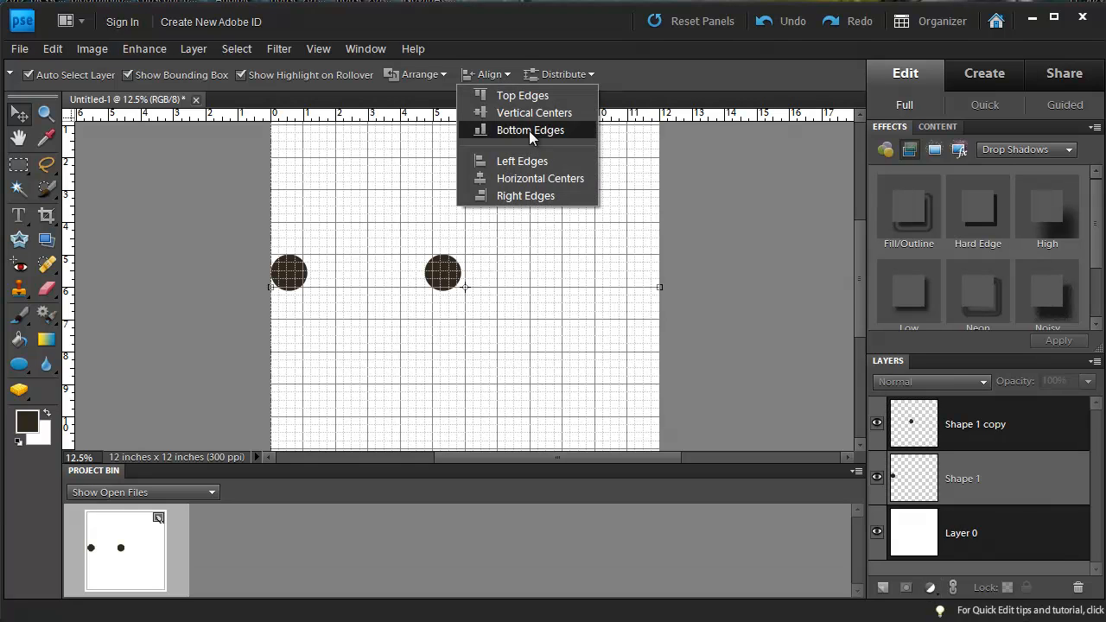
left_click(524, 196)
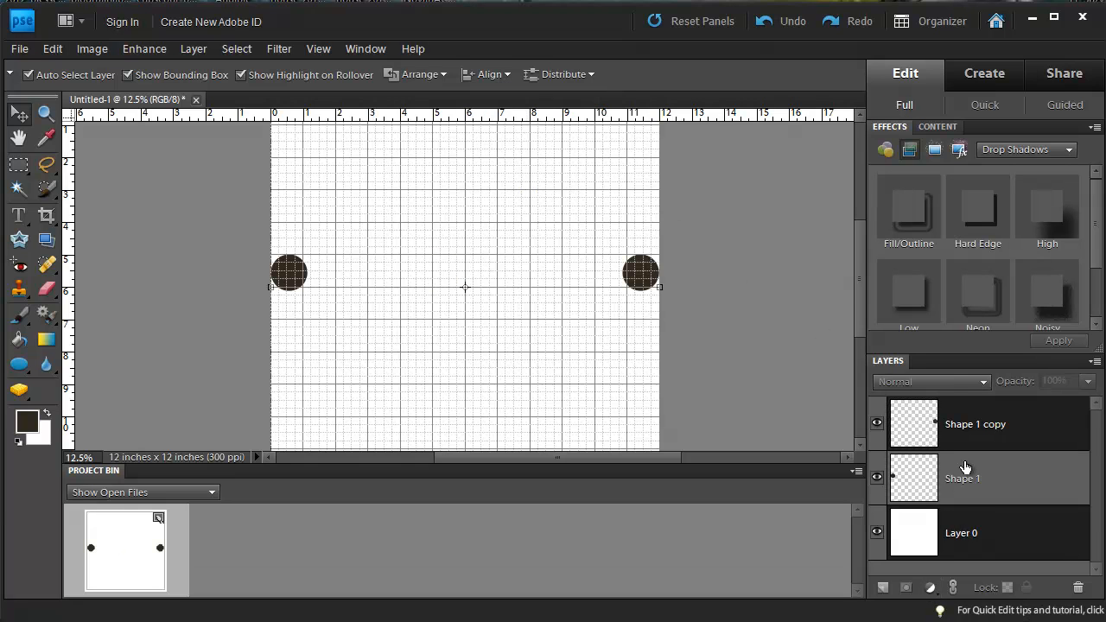
left_click(967, 538)
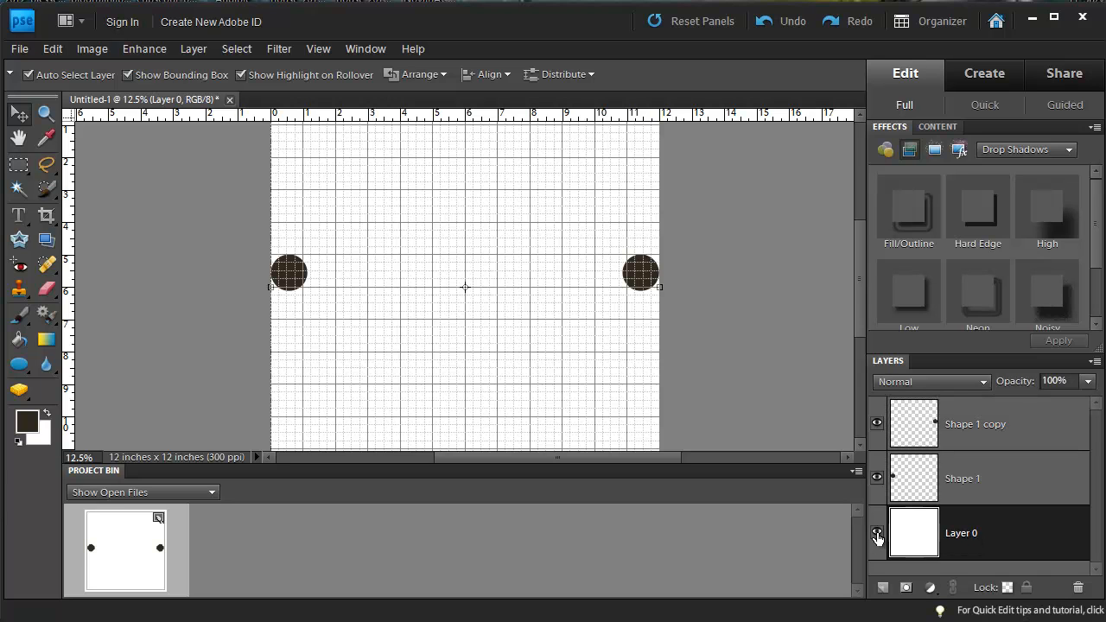
Delete Layer 0 and fill the space between the two circles with ten duplicates of the Shape 1 circle
left_click_drag(1005, 539, 1080, 587)
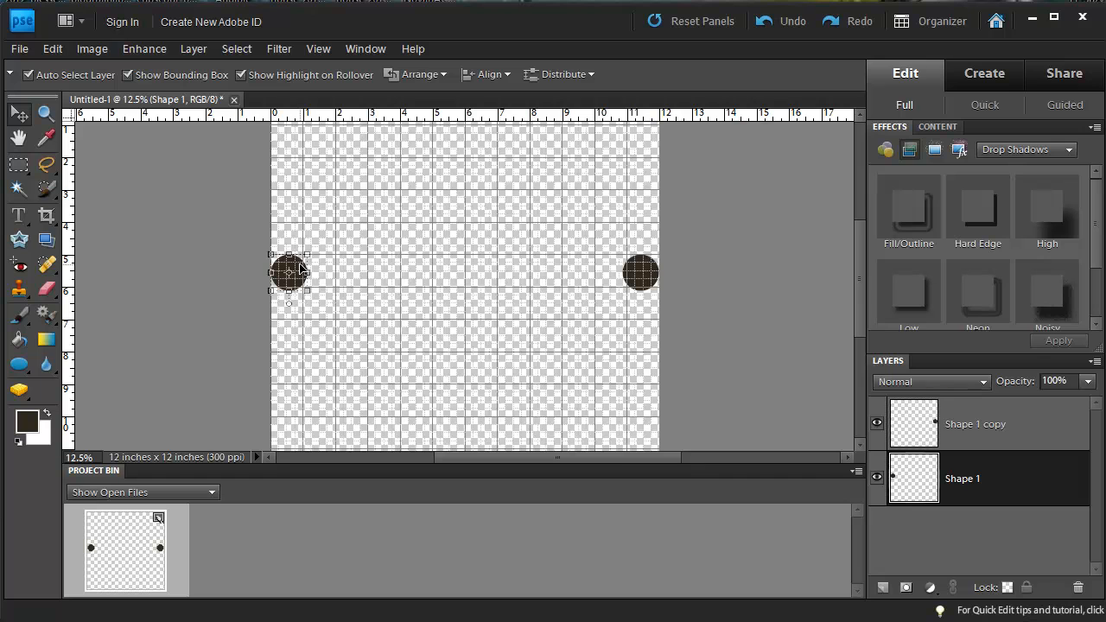
left_click_drag(297, 267, 596, 264)
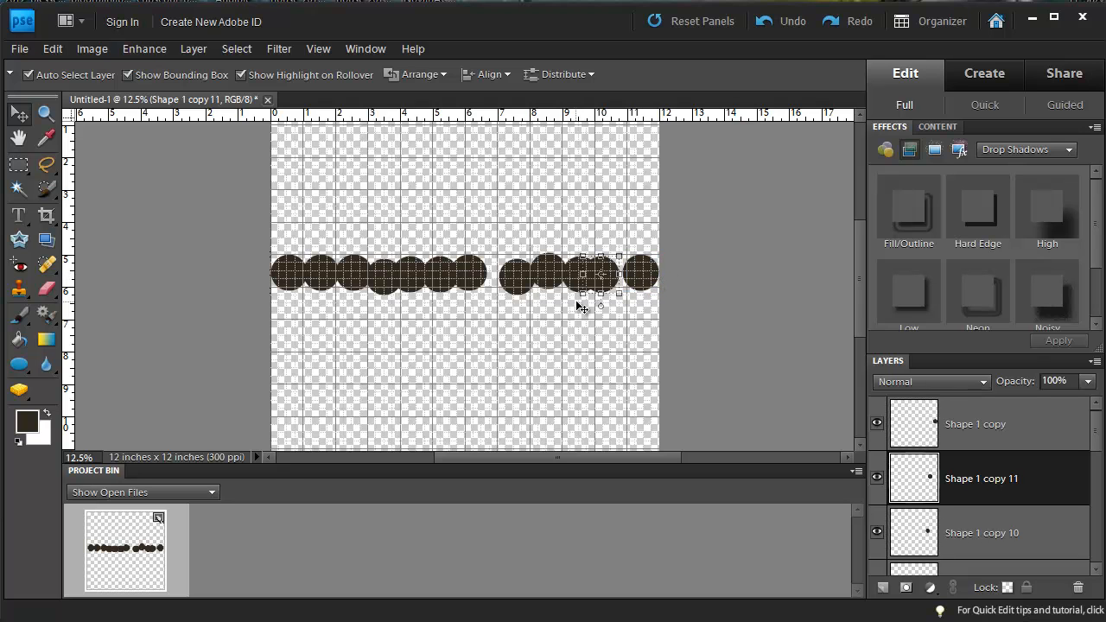
Select all twelve circles, align them by vertical centers and distribute them by horizontal centers
left_click_drag(261, 223, 618, 333)
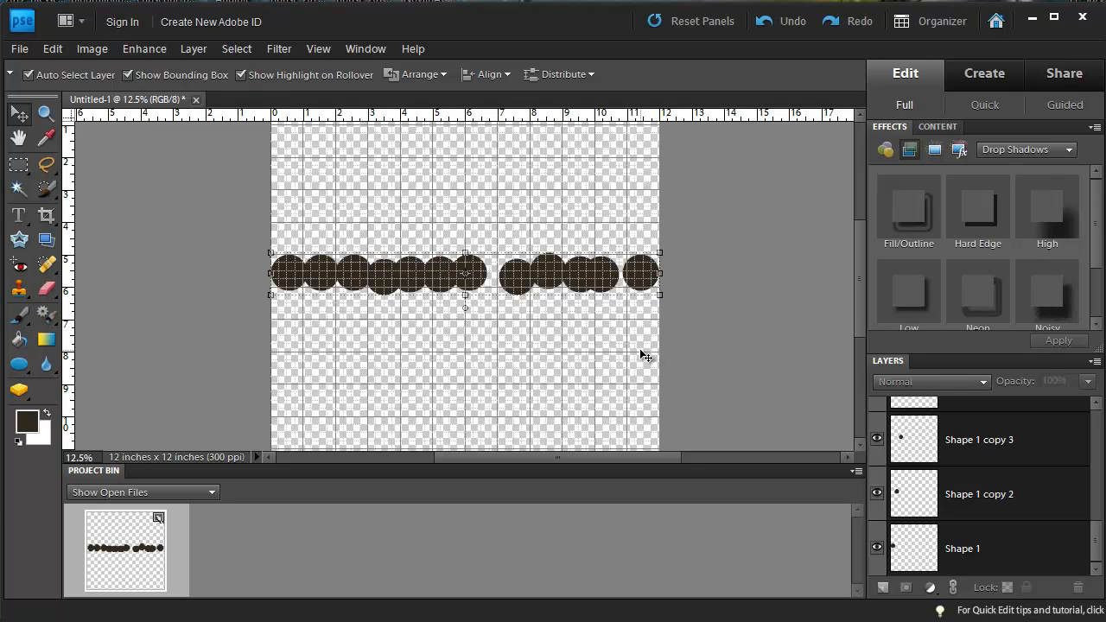
left_click(505, 74)
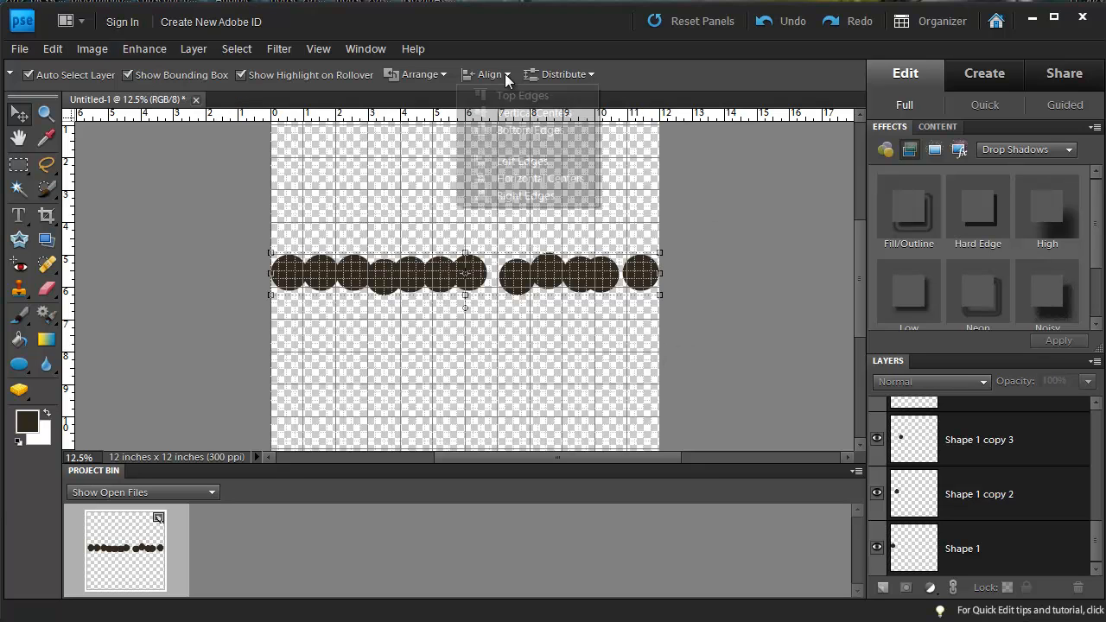
left_click(529, 114)
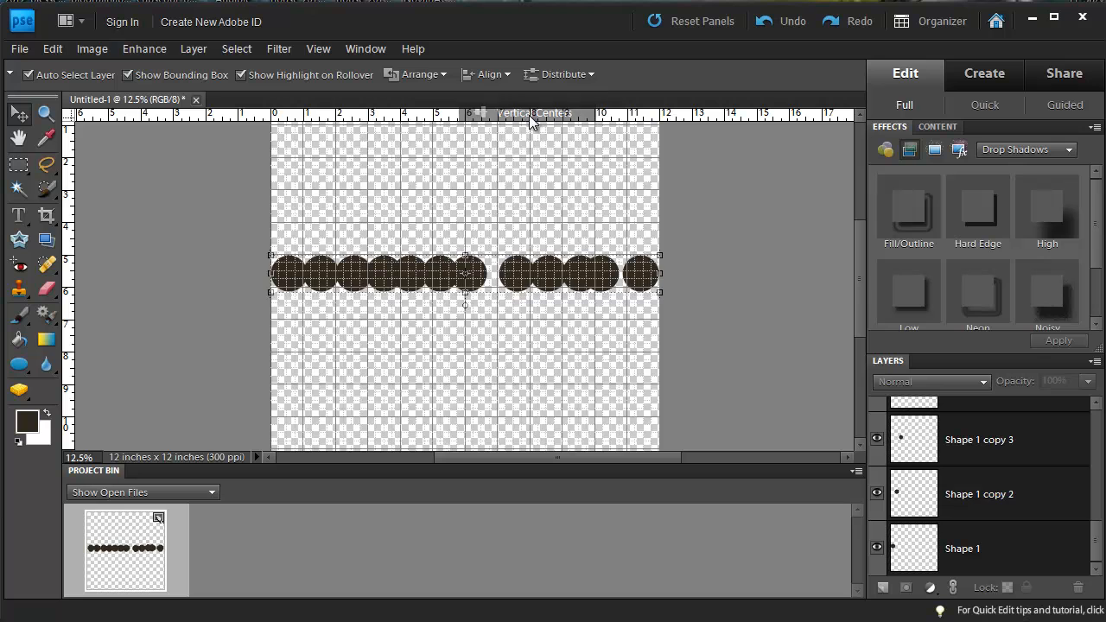
left_click(586, 74)
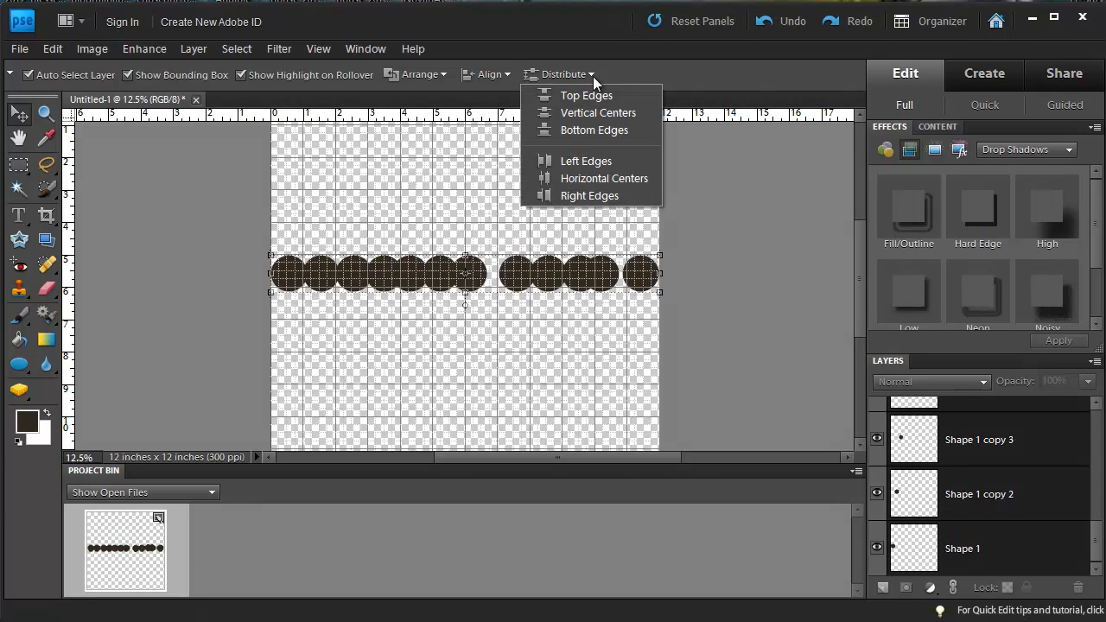
left_click(620, 179)
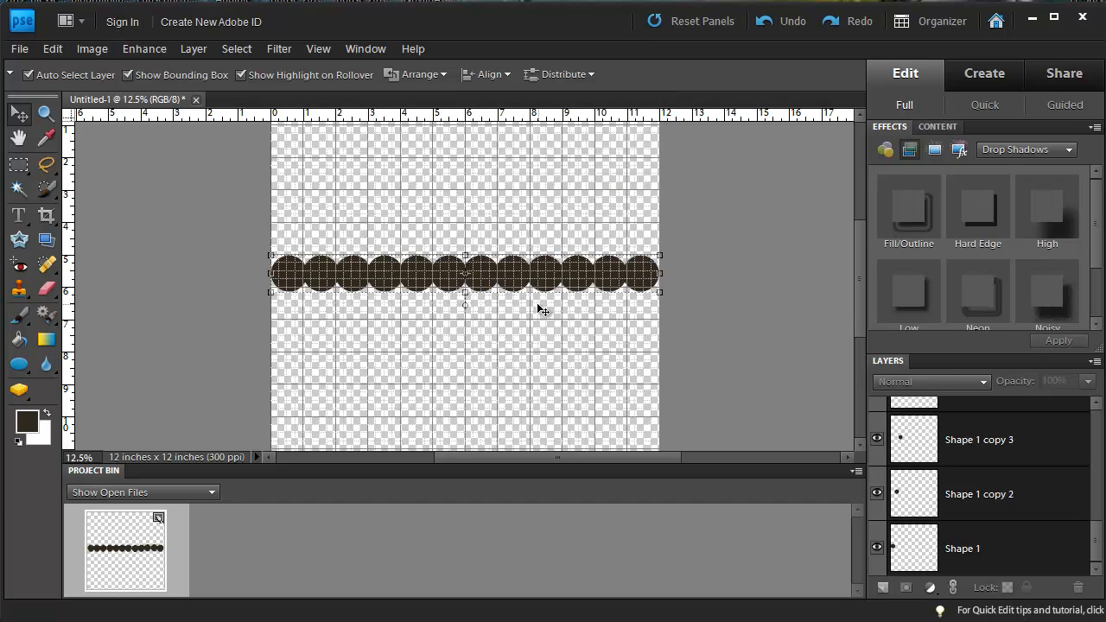
Hide the grid and check the spacing of the circle row up close
key("ctrl+equal")
key("ctrl+equal")
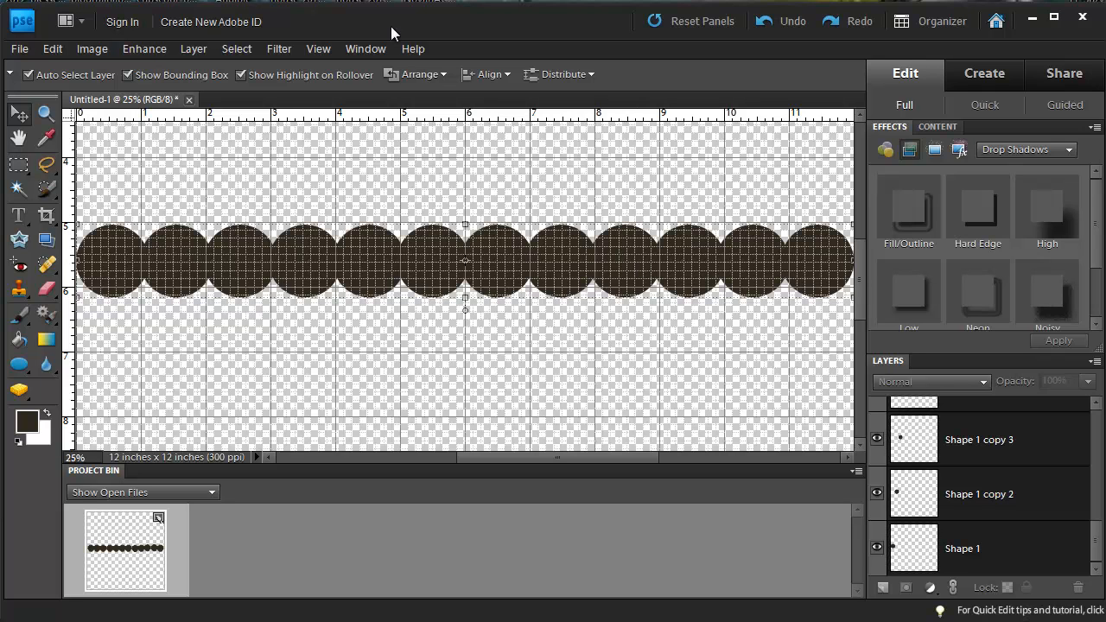
left_click(320, 48)
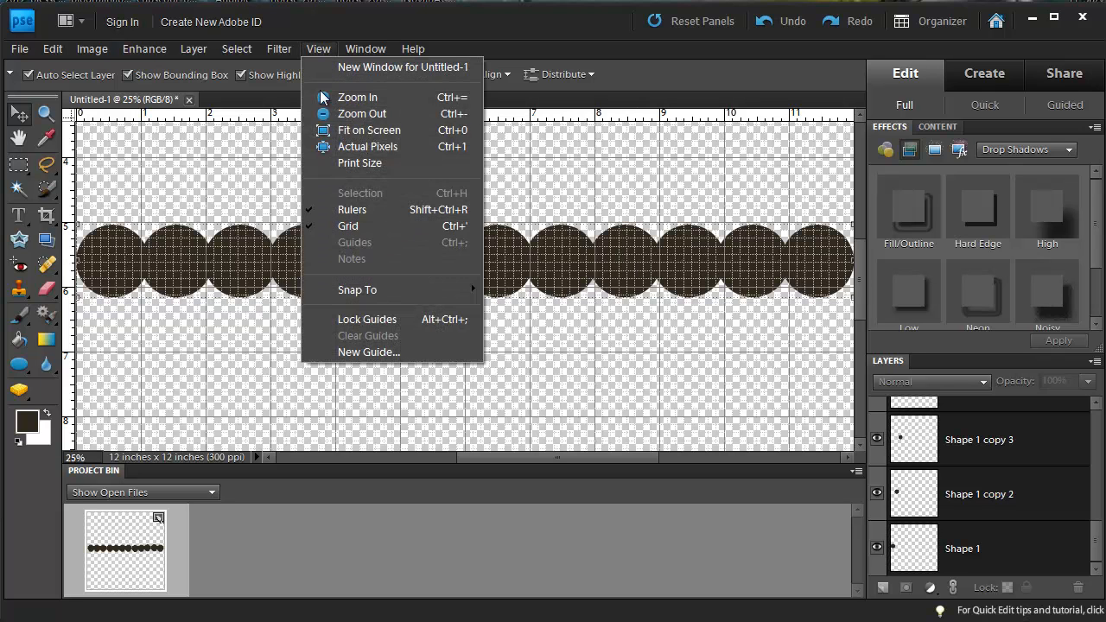
left_click(359, 226)
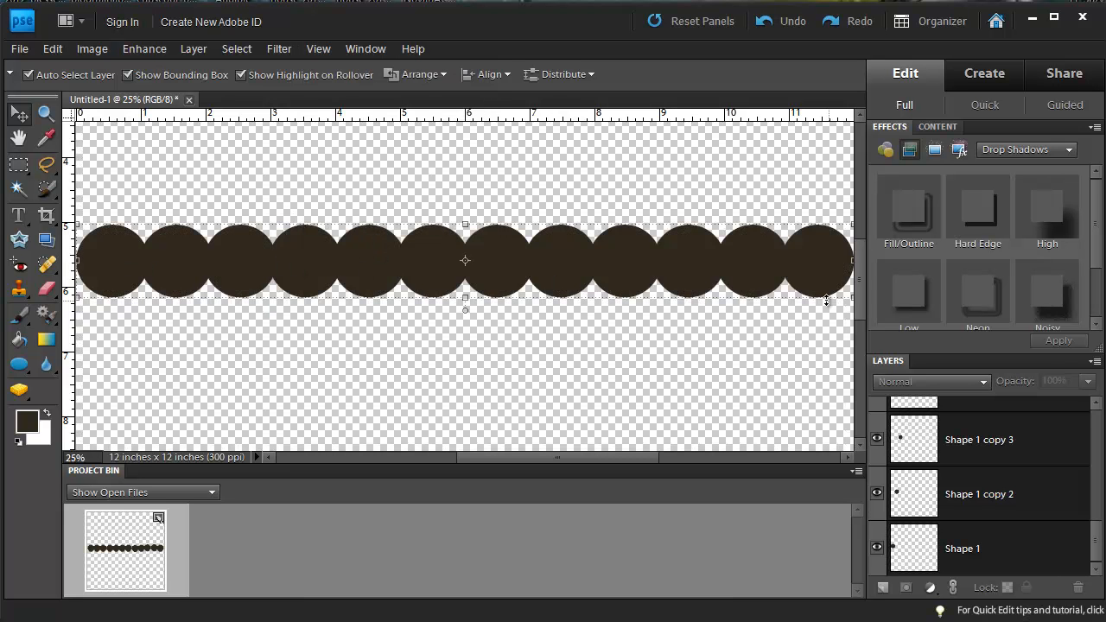
key("ctrl+minus")
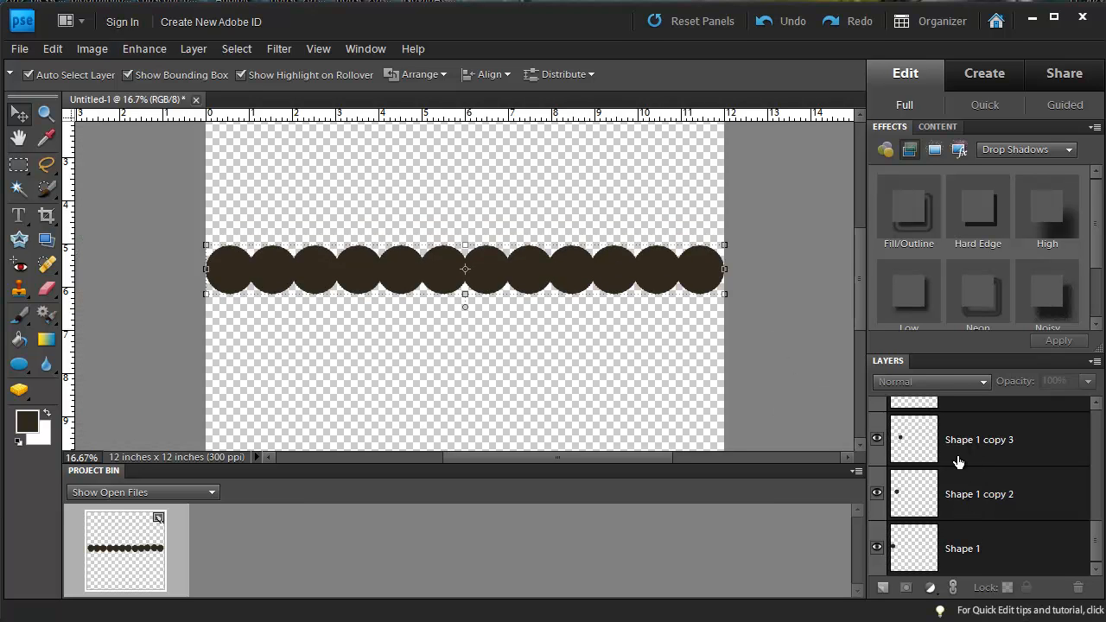
Merge all the visible circle layers into one layer and check it by toggling its visibility
right_click(985, 449)
left_click(1020, 416)
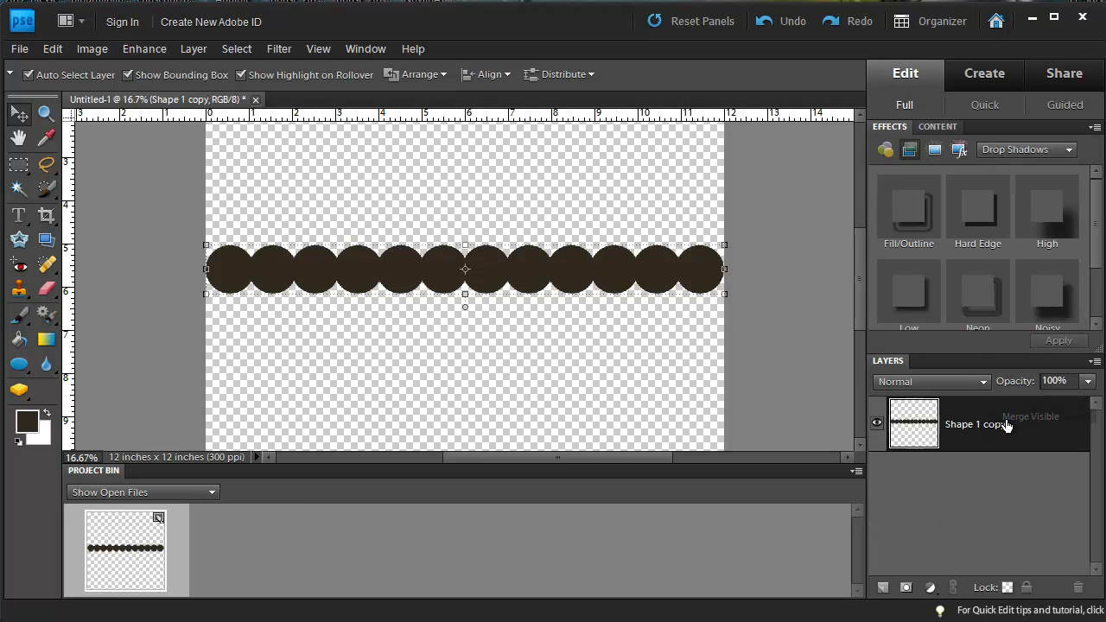
left_click(875, 423)
left_click(876, 423)
Show the grid and draw a rectangle about 12 inches wide over the lower half of the circle row, leaving scallops above
left_click(320, 47)
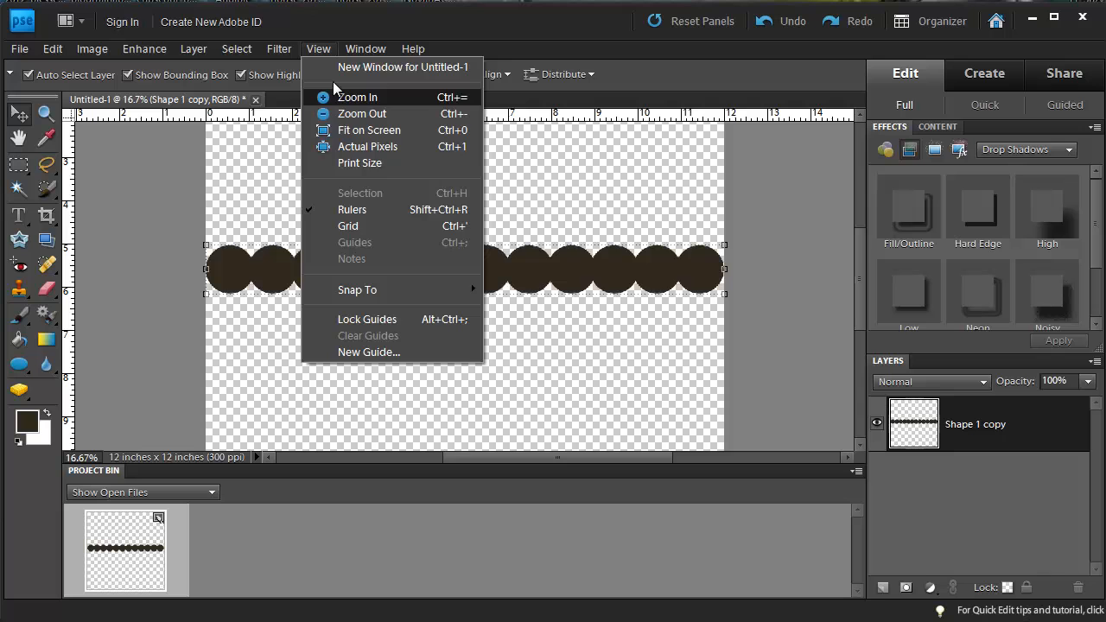
left_click(362, 225)
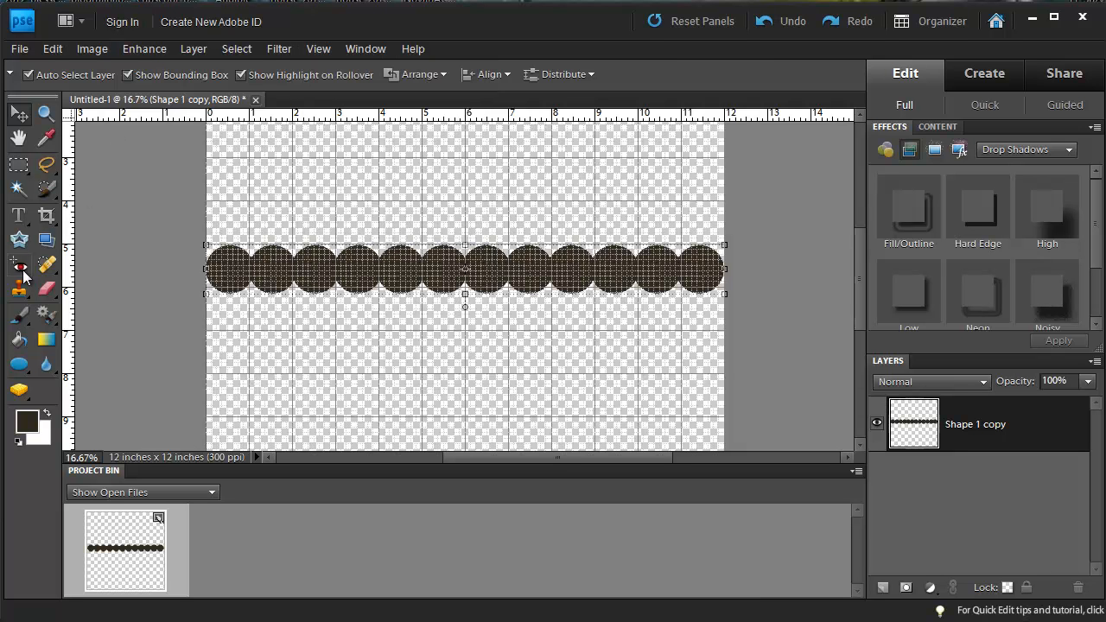
left_click(21, 365)
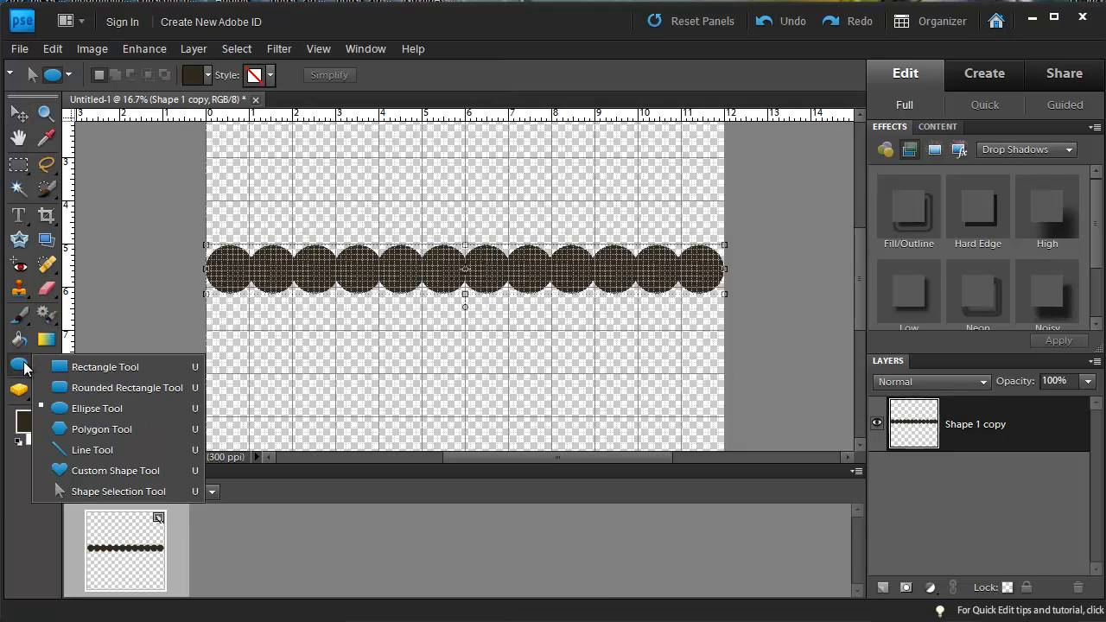
left_click(165, 367)
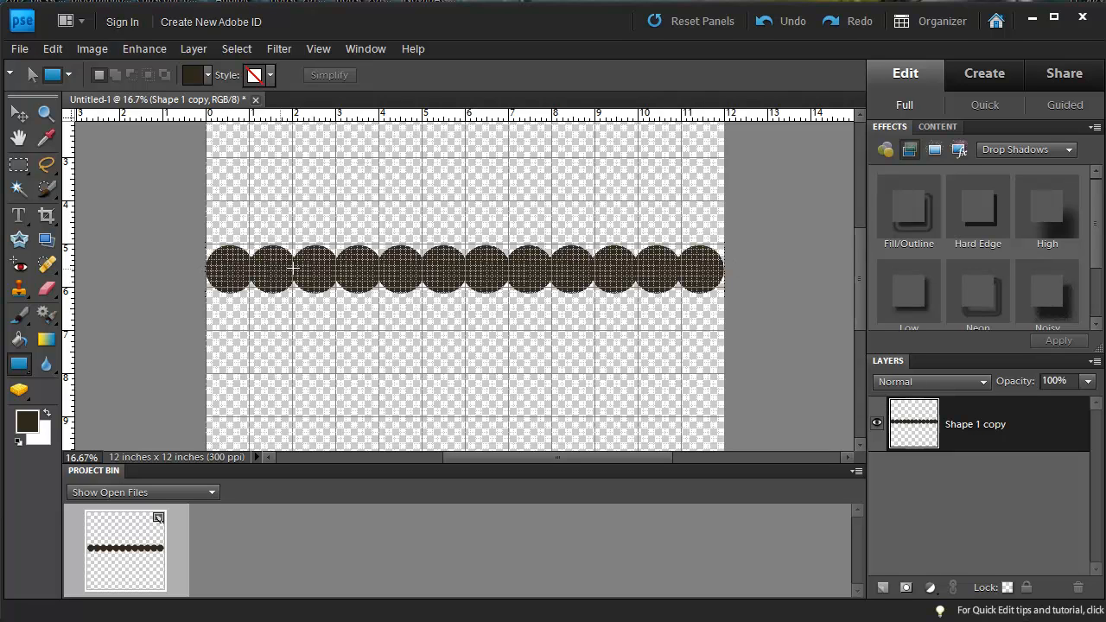
left_click_drag(205, 269, 725, 297)
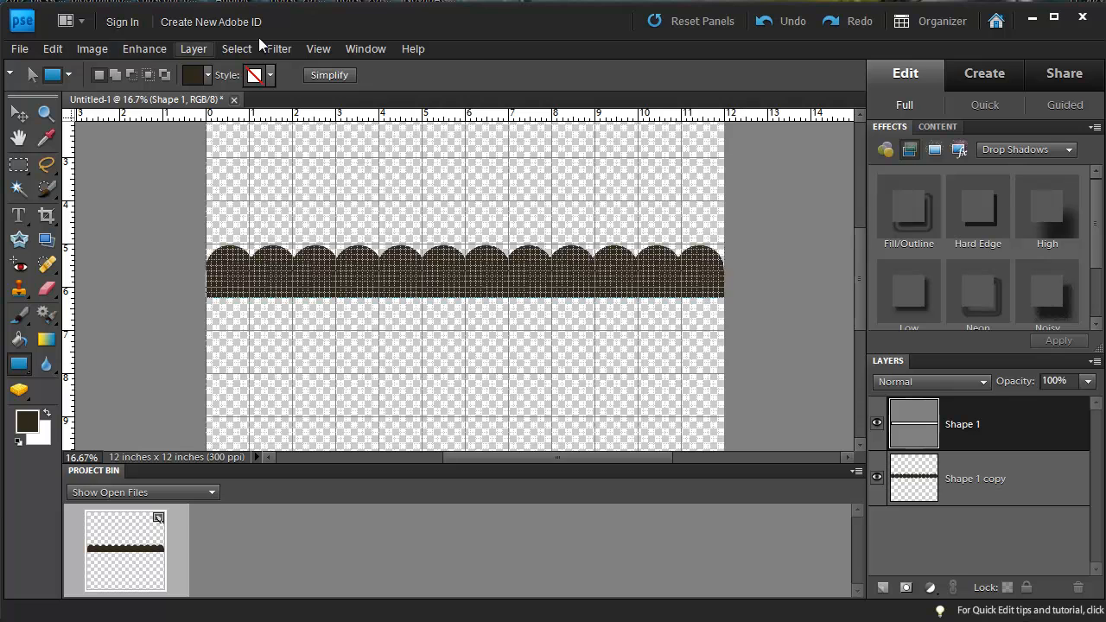
Hide the grid and check the rectangle's edges against the circle row up close
left_click(318, 48)
left_click(353, 225)
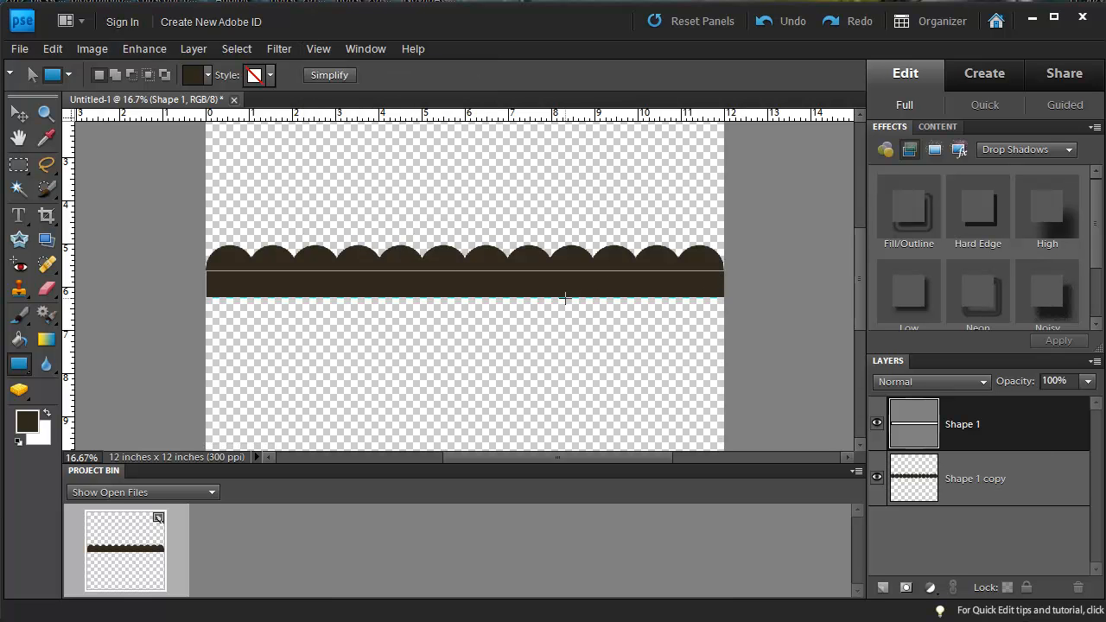
key("ctrl+equal")
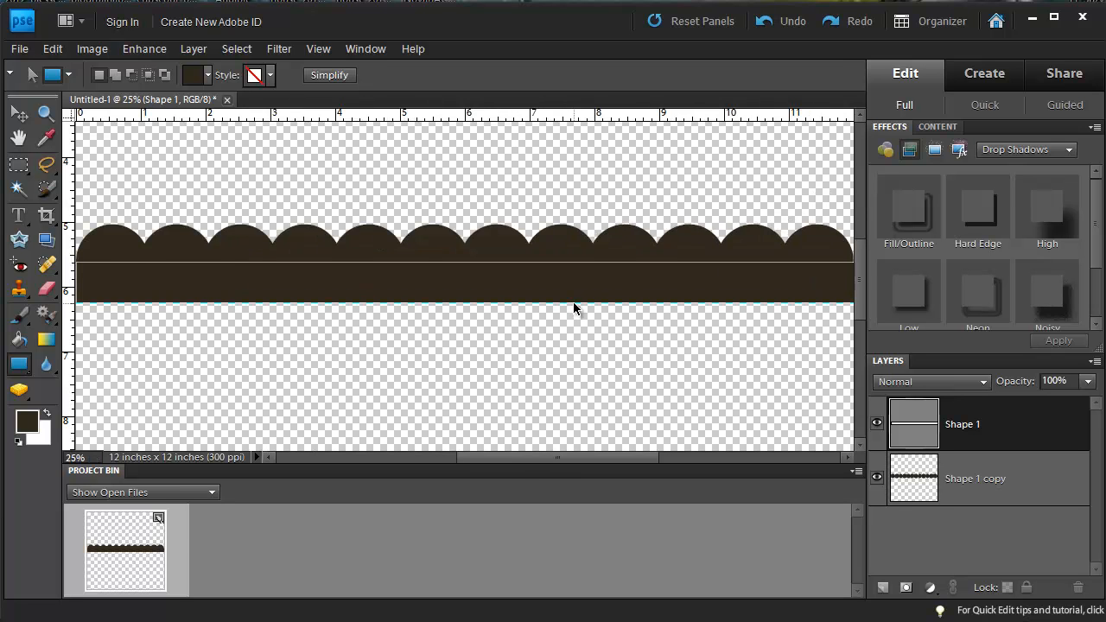
key("ctrl+equal")
key("ctrl+minus")
key("ctrl+minus")
Simplify the rectangle's Shape 1 layer and merge it with the visible circle row layer
right_click(986, 425)
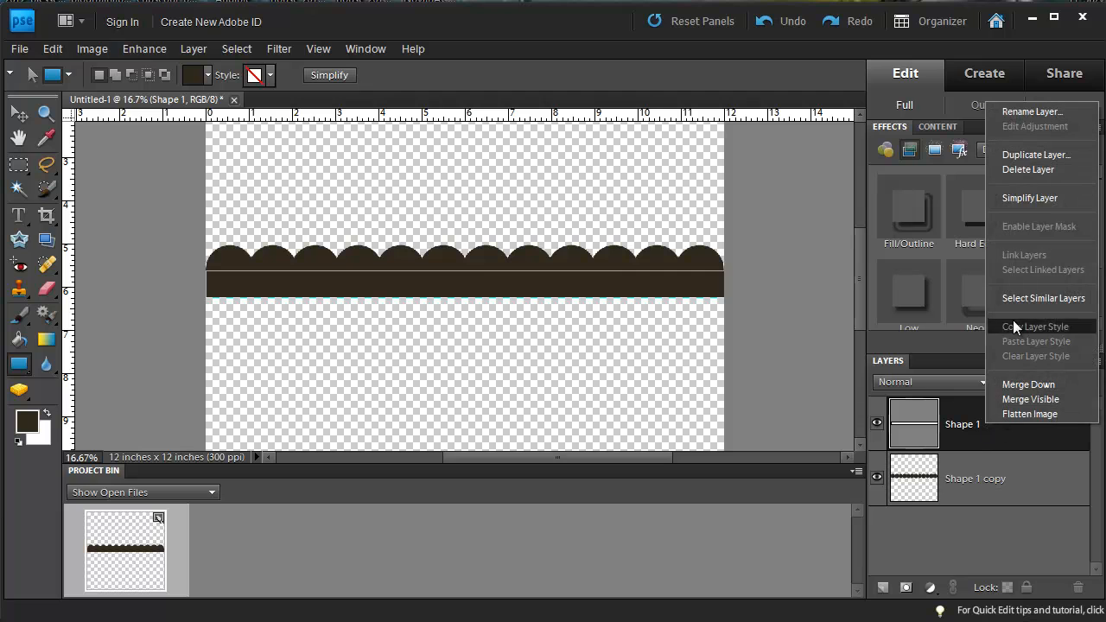
left_click(1015, 197)
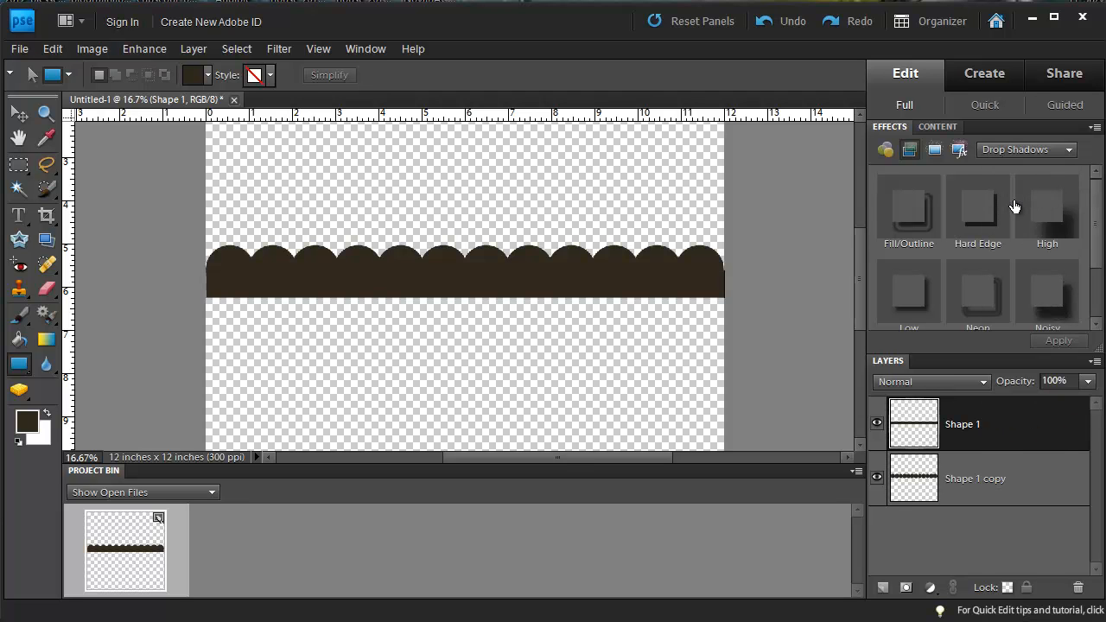
right_click(973, 425)
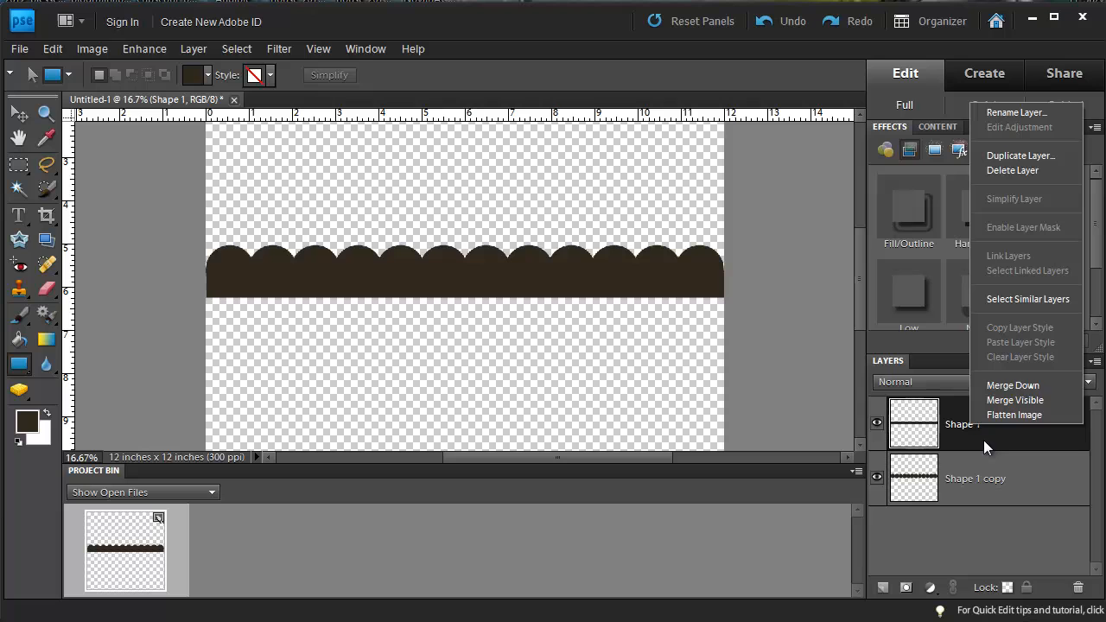
left_click(1001, 400)
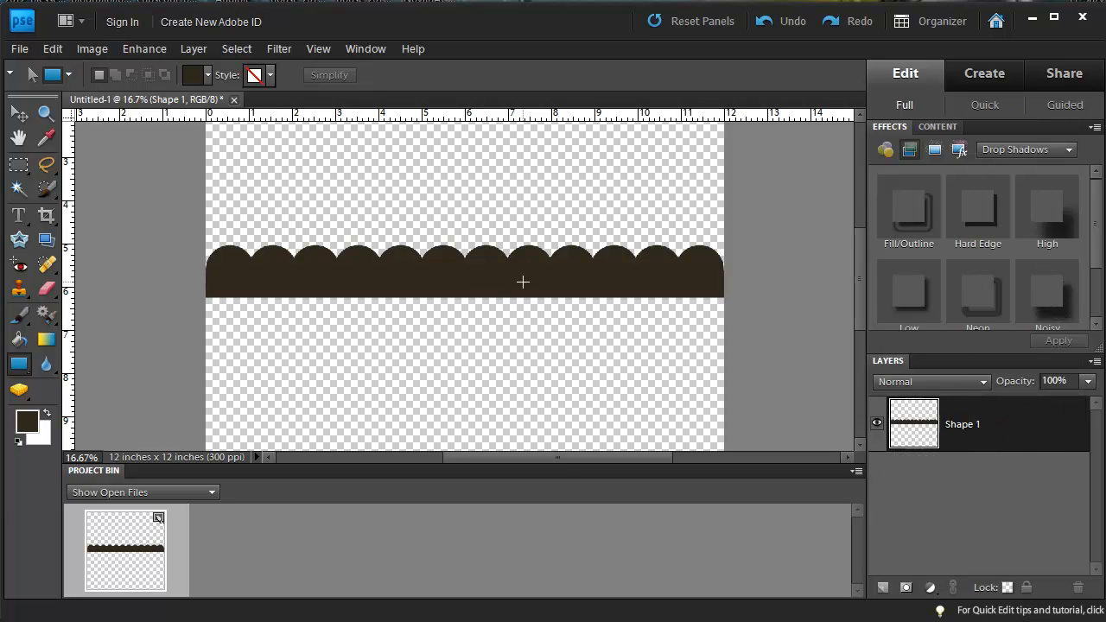
Check the merged scalloped strip up close and activate the Move tool on it
key("ctrl+=")
key("space")
left_click_drag(692, 347, 662, 395)
key("ctrl+minus")
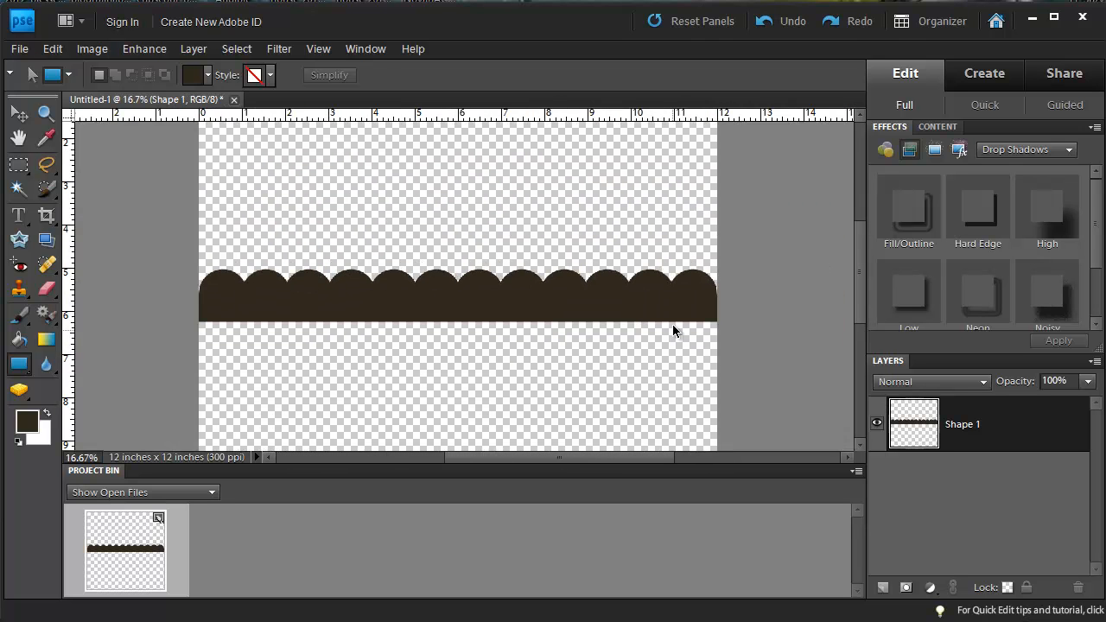
left_click(19, 113)
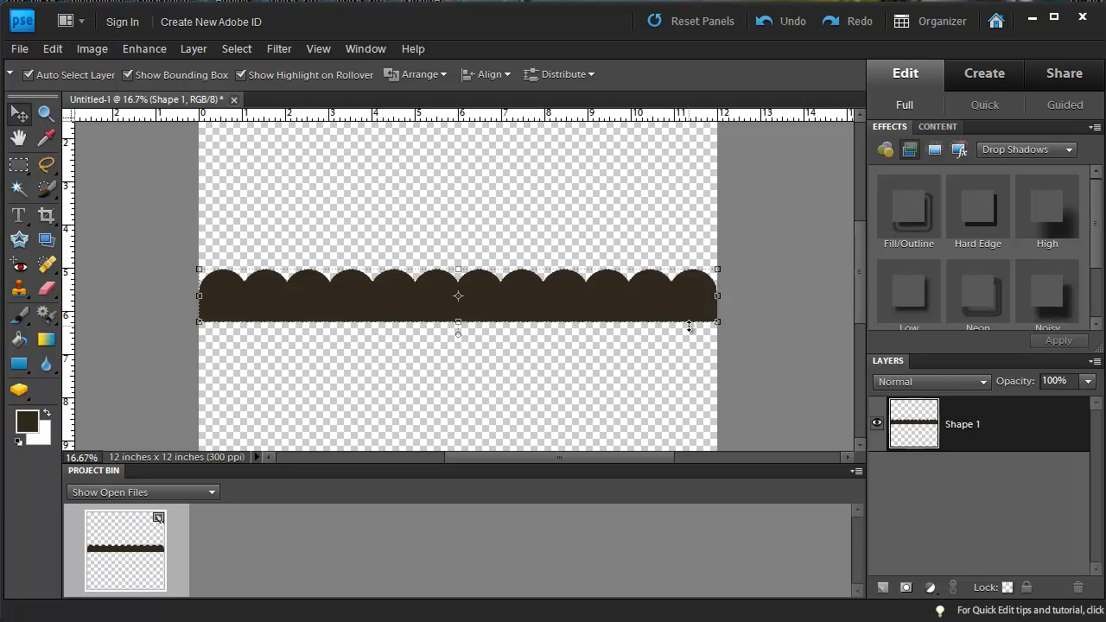